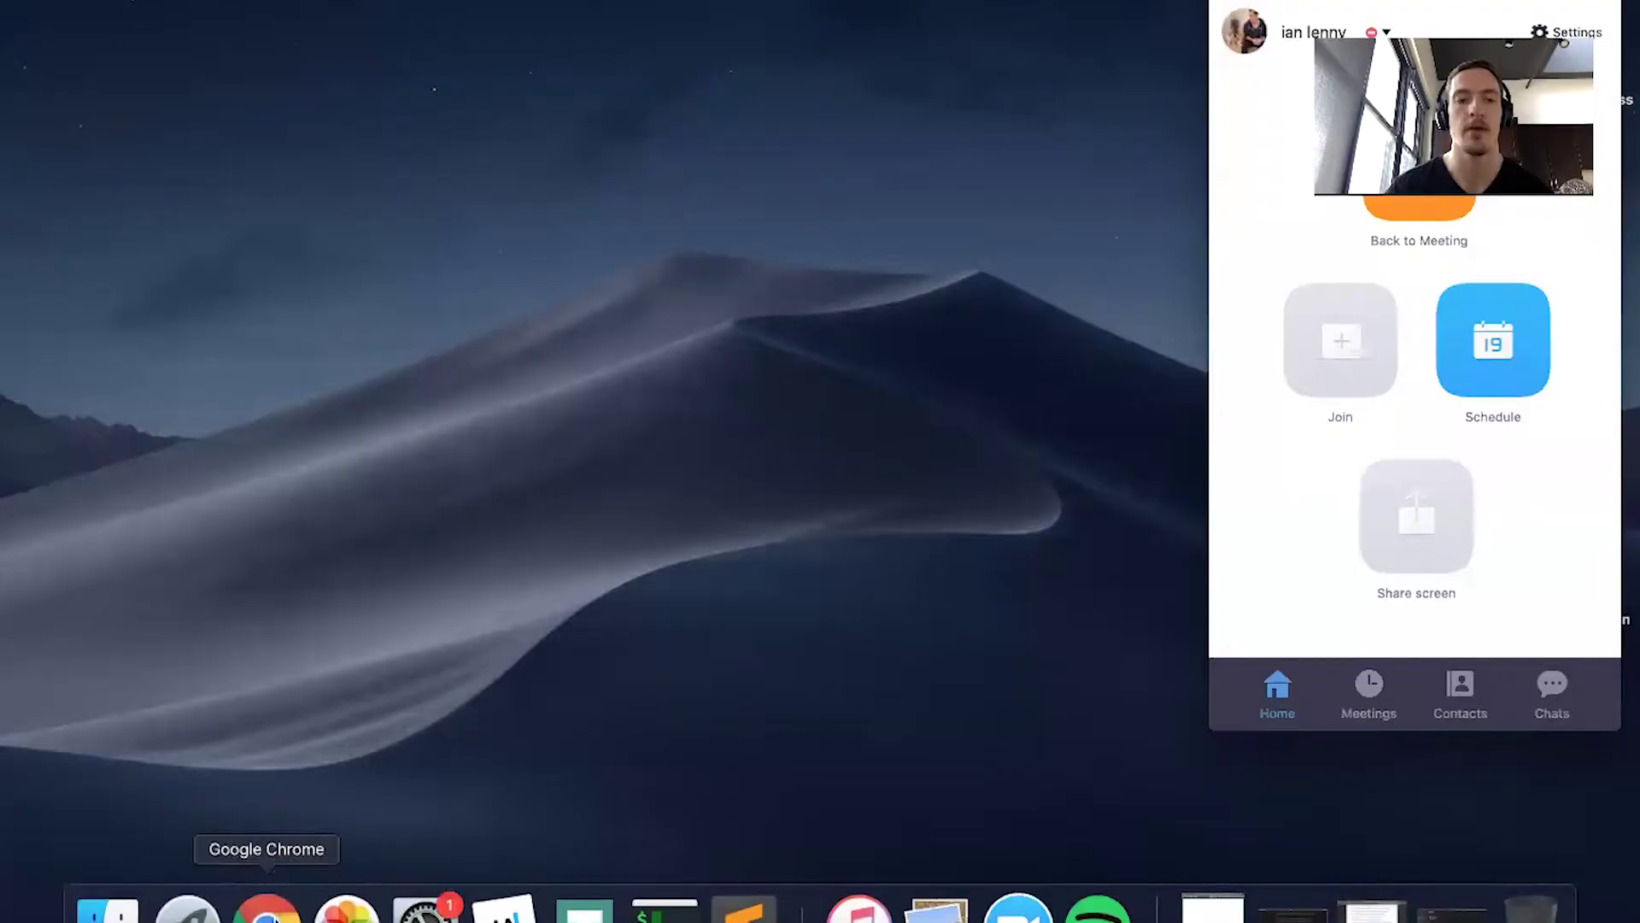
Switch to Google Chrome and open the All Campaigns report under Acquisition in Google Analytics
{"action": "left_click", "coordinate": [276, 918]}
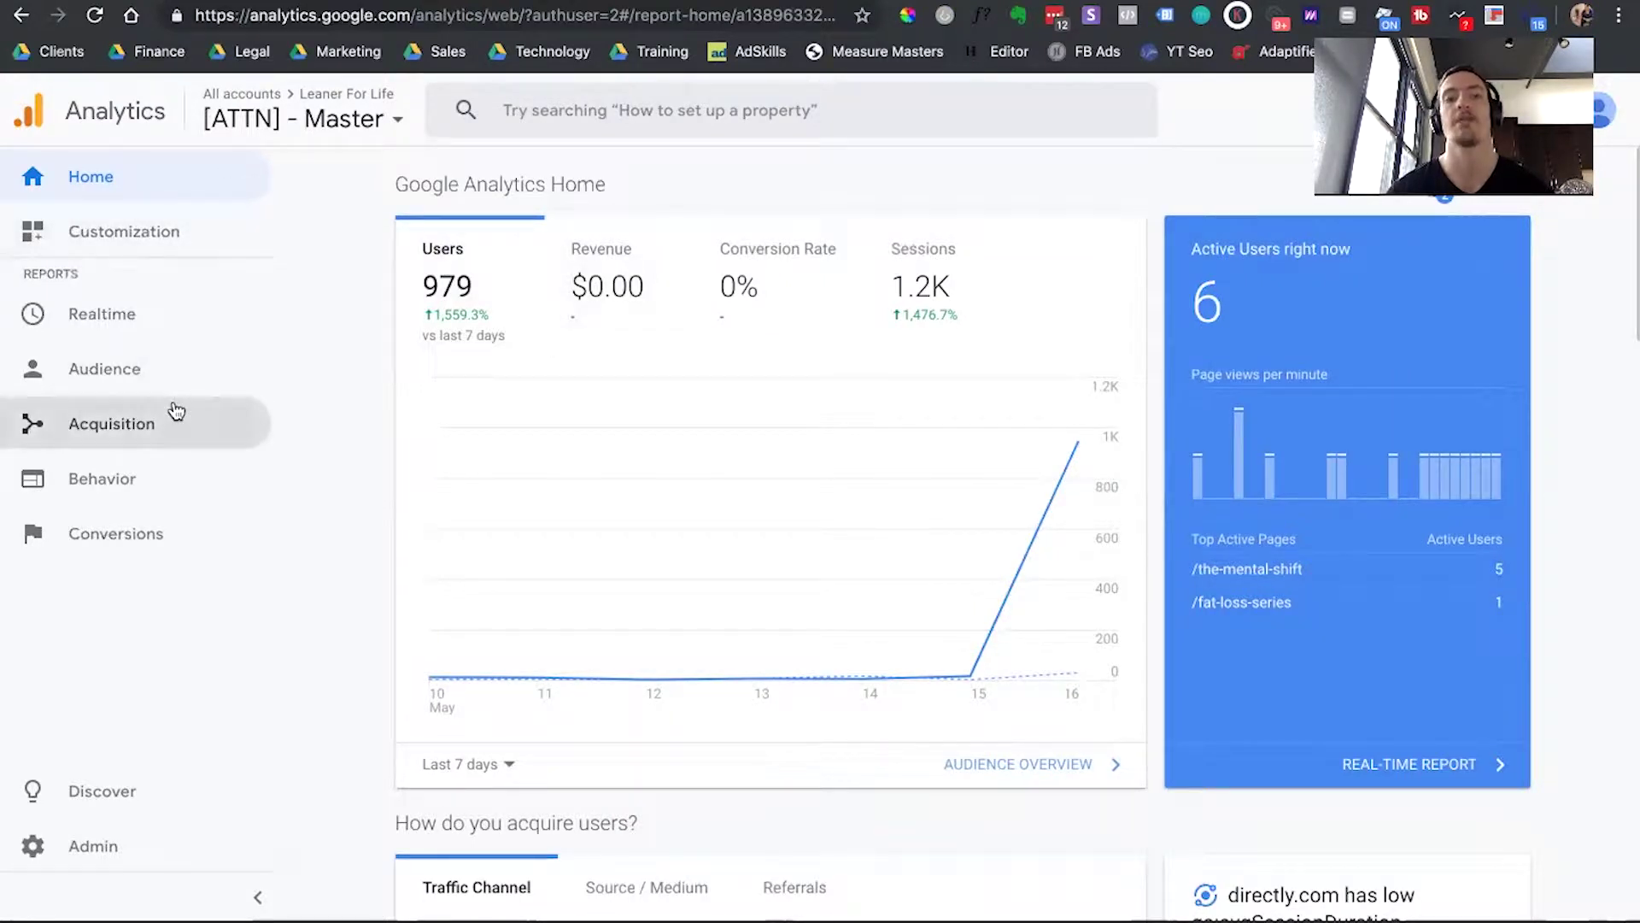
{"action": "left_click", "coordinate": [155, 233]}
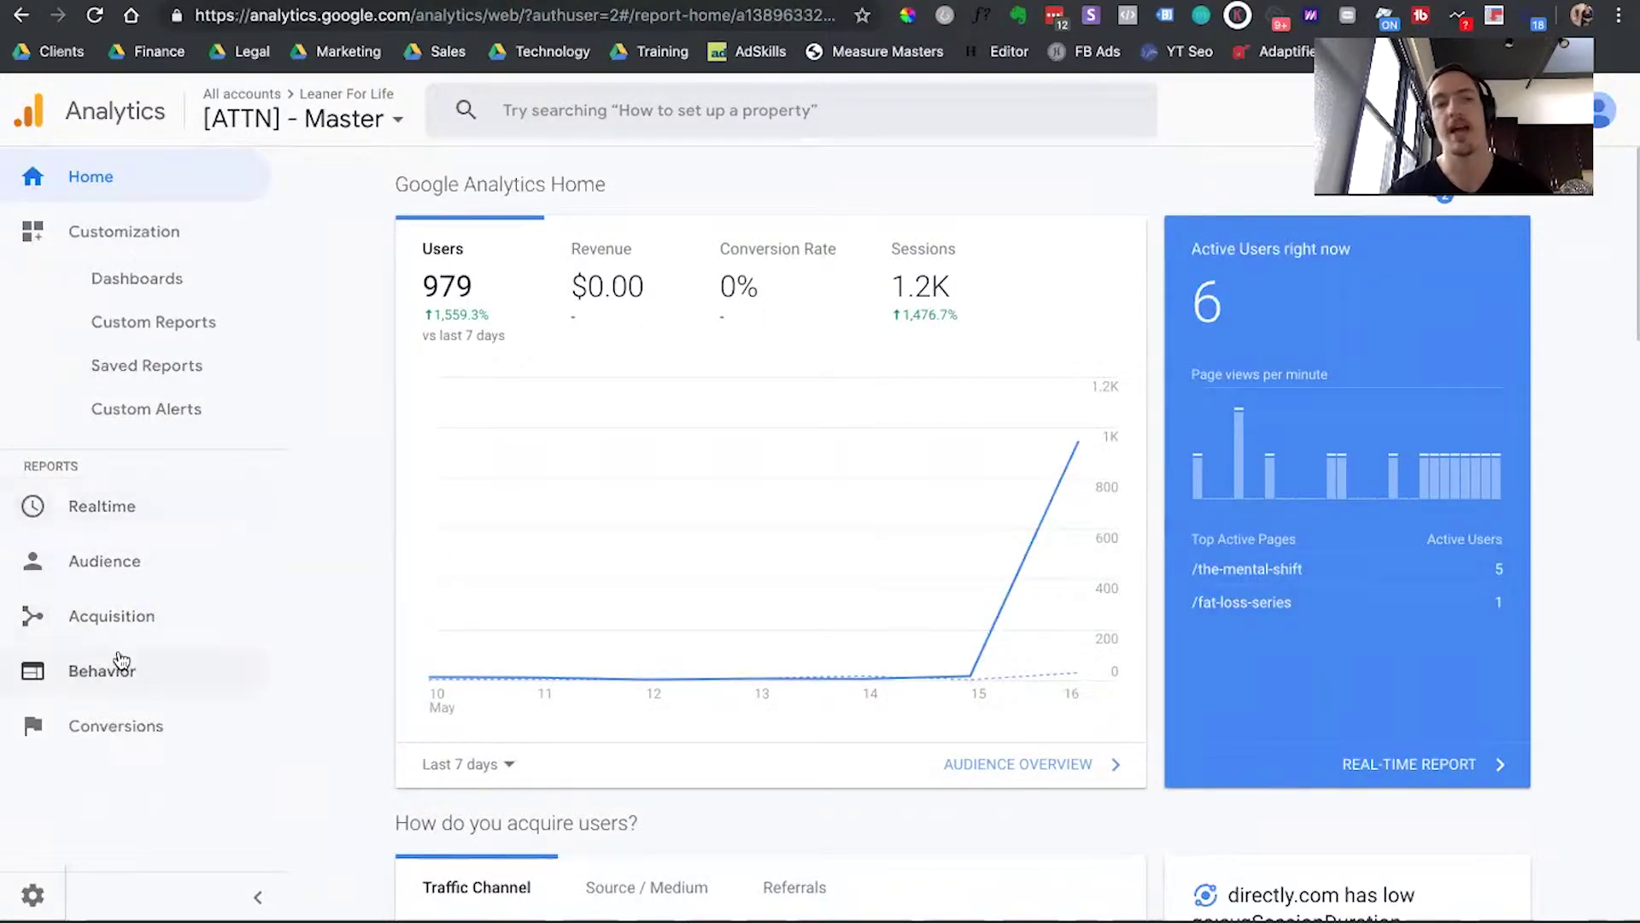
{"action": "left_click", "coordinate": [132, 627]}
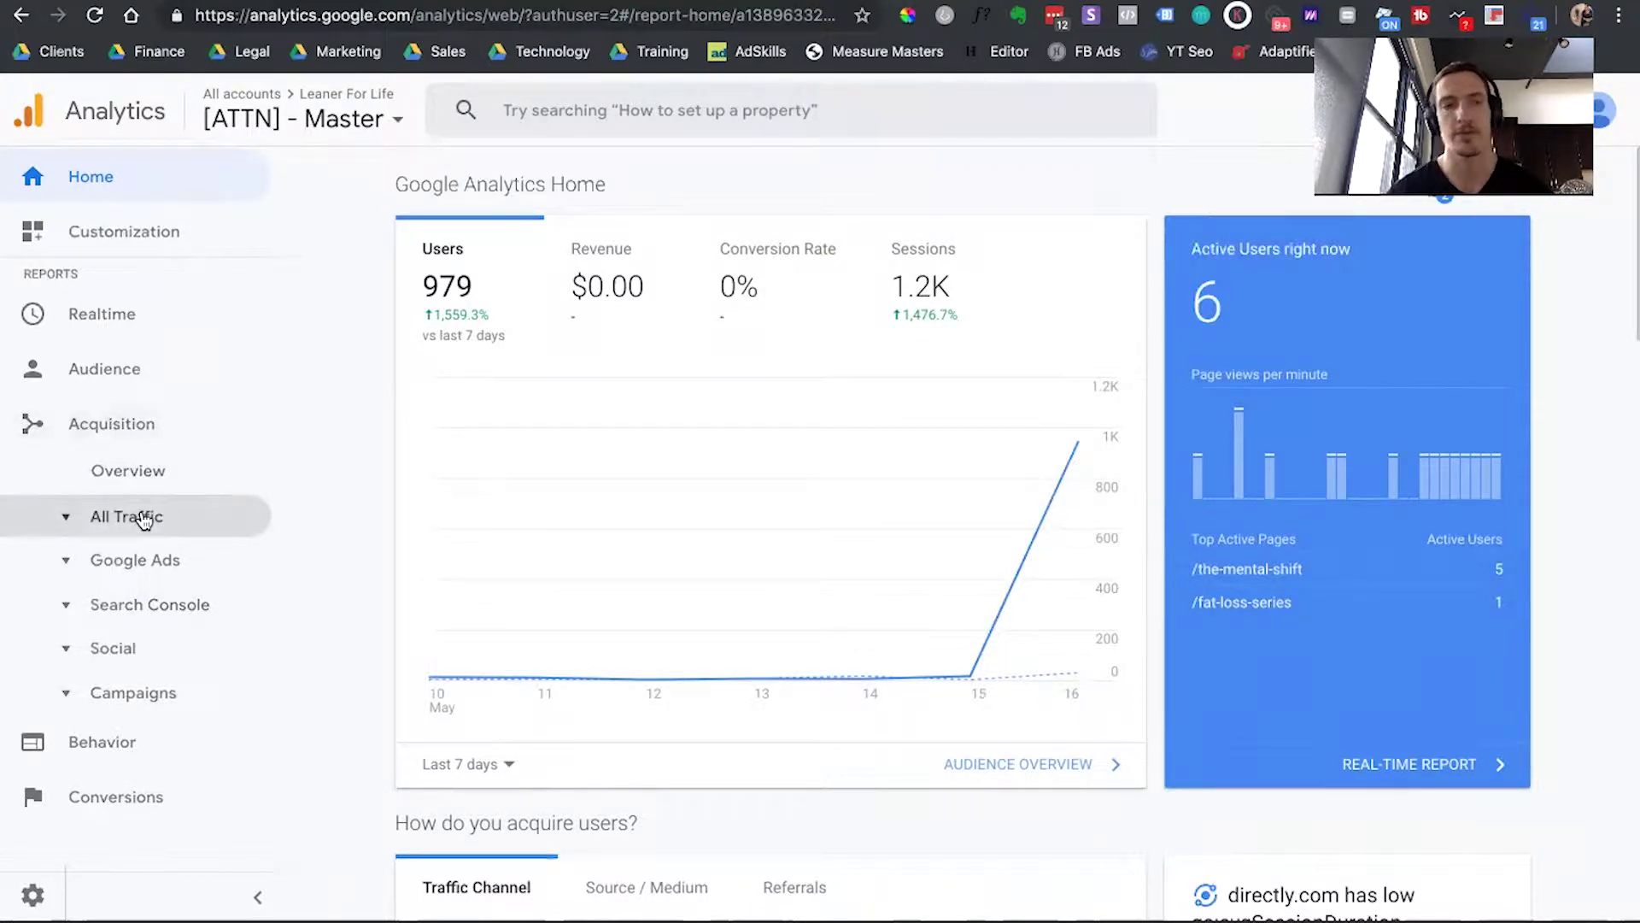
{"action": "left_click", "coordinate": [133, 690]}
{"action": "scroll", "coordinate": [128, 700], "scroll_direction": "down", "scroll_amount": 1}
{"action": "left_click", "coordinate": [165, 630]}
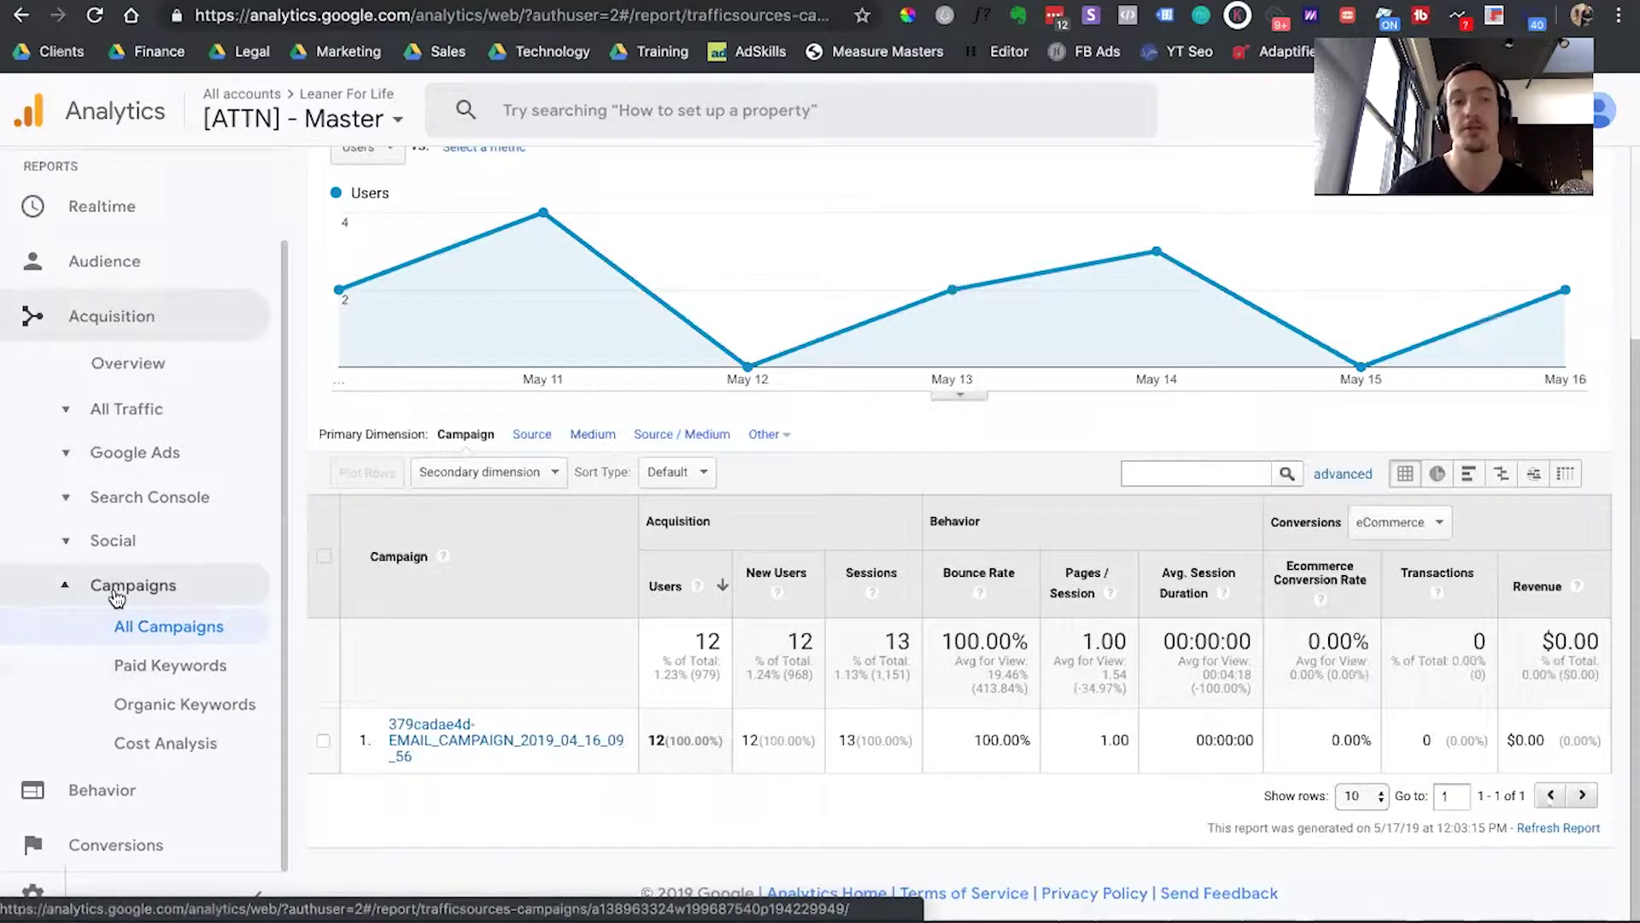
Look through the Conversions report groups and open the Top Conversion Paths report under Multi-Channel Funnels
{"action": "left_click", "coordinate": [107, 846]}
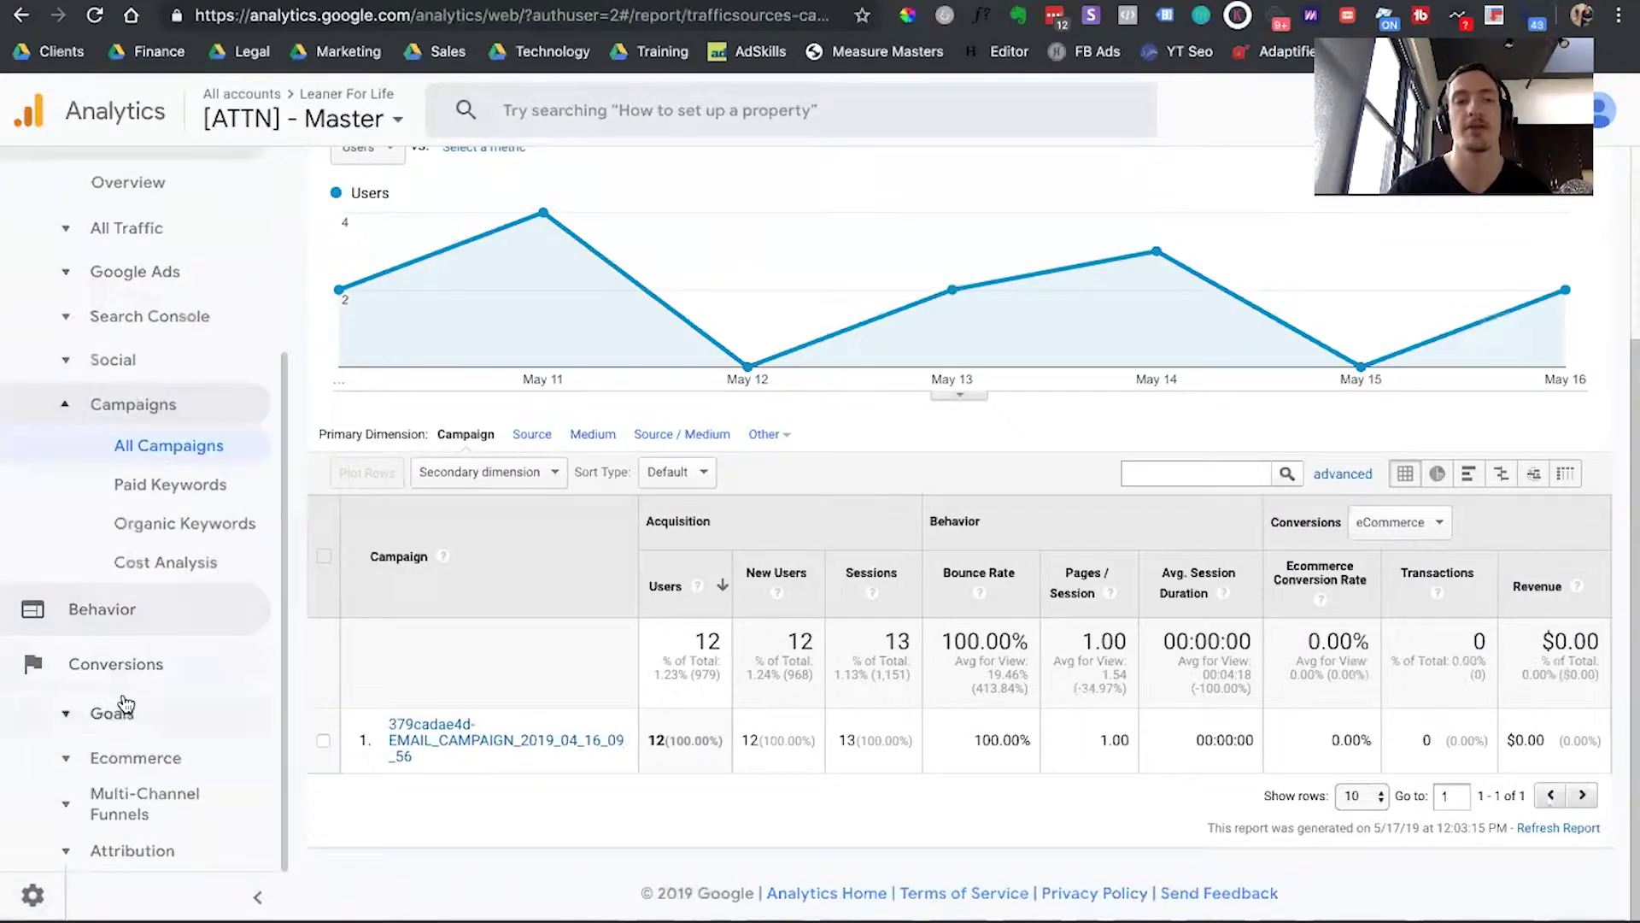
{"action": "left_click", "coordinate": [136, 769]}
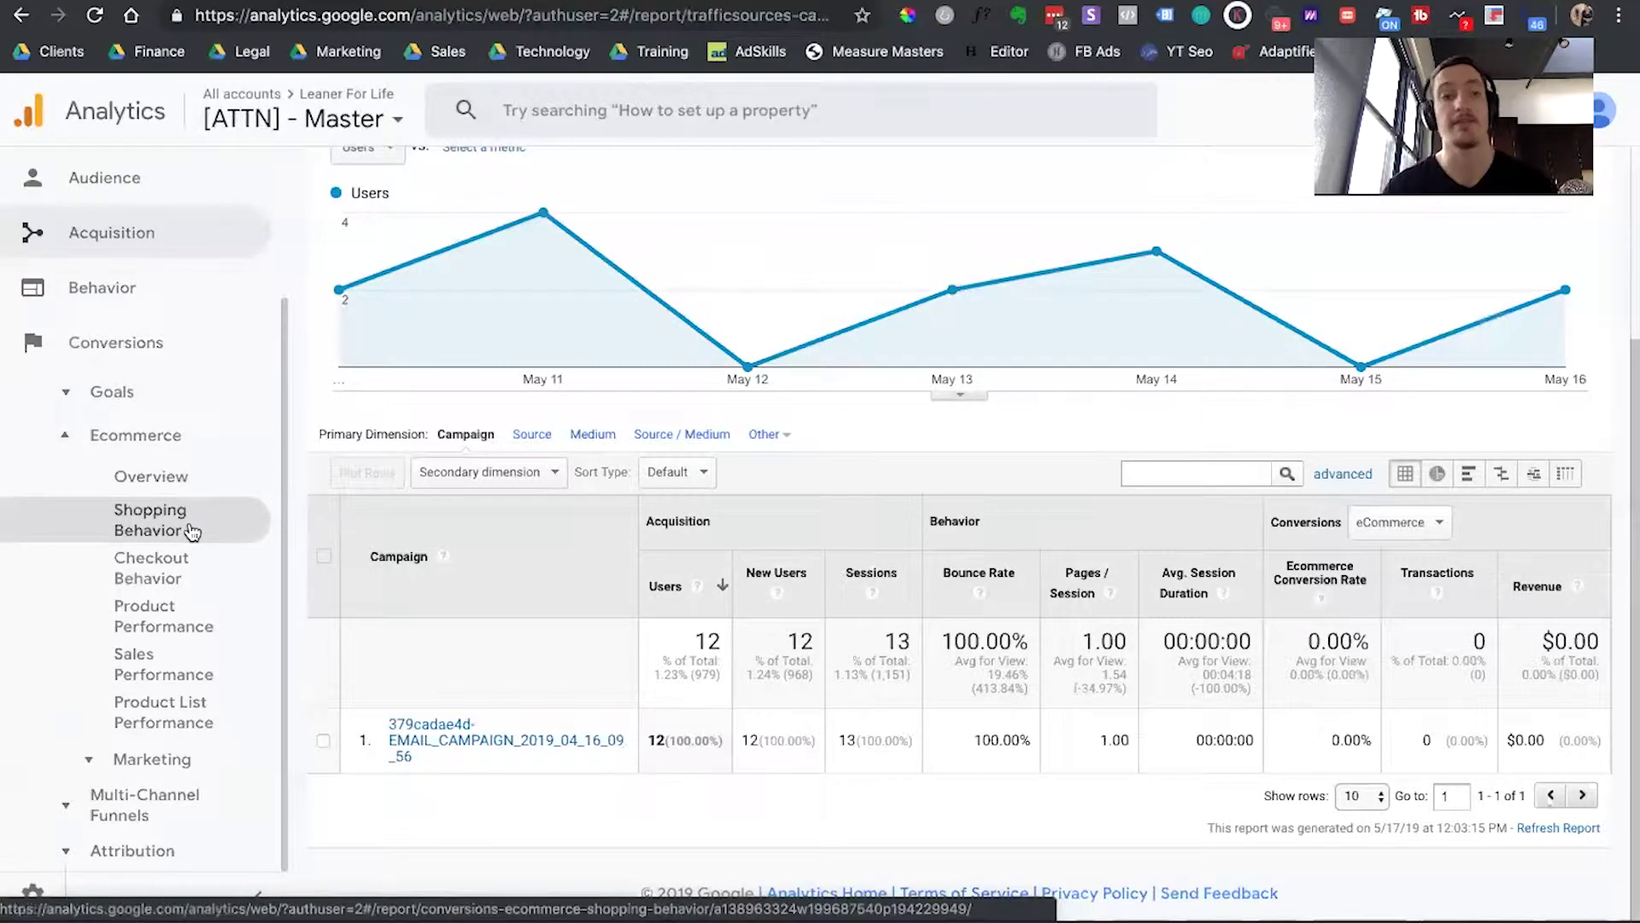
{"action": "left_click", "coordinate": [119, 813]}
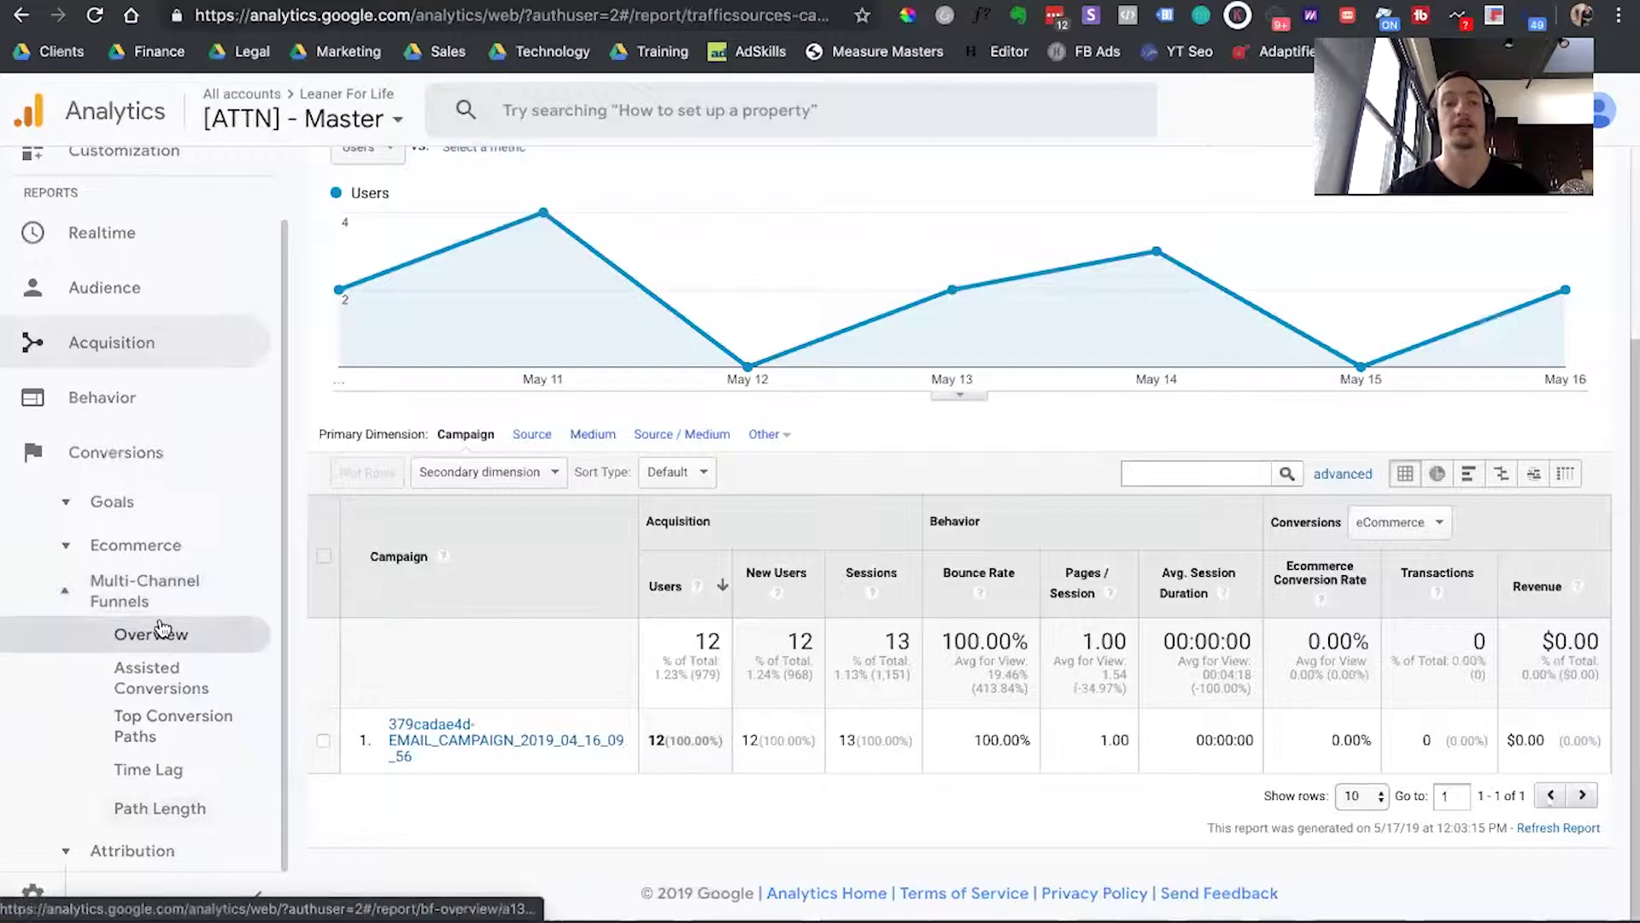
{"action": "left_click", "coordinate": [147, 731]}
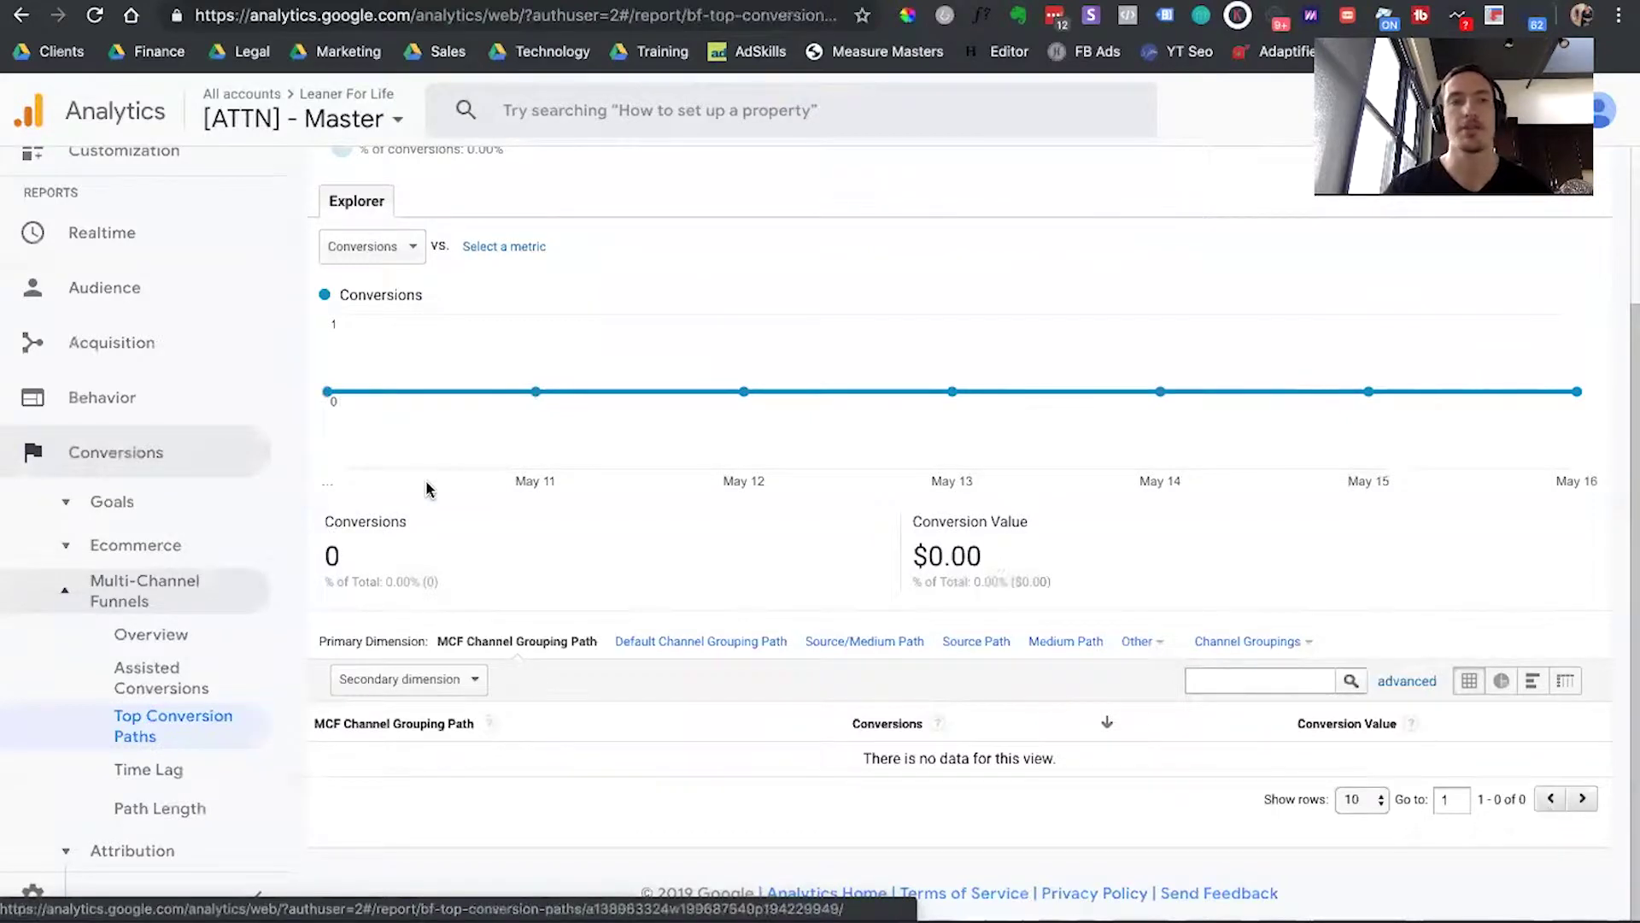
Switch to the All Web Site Data view of the HIIT MAX property in the HIIT MAX account
{"action": "left_click", "coordinate": [266, 107]}
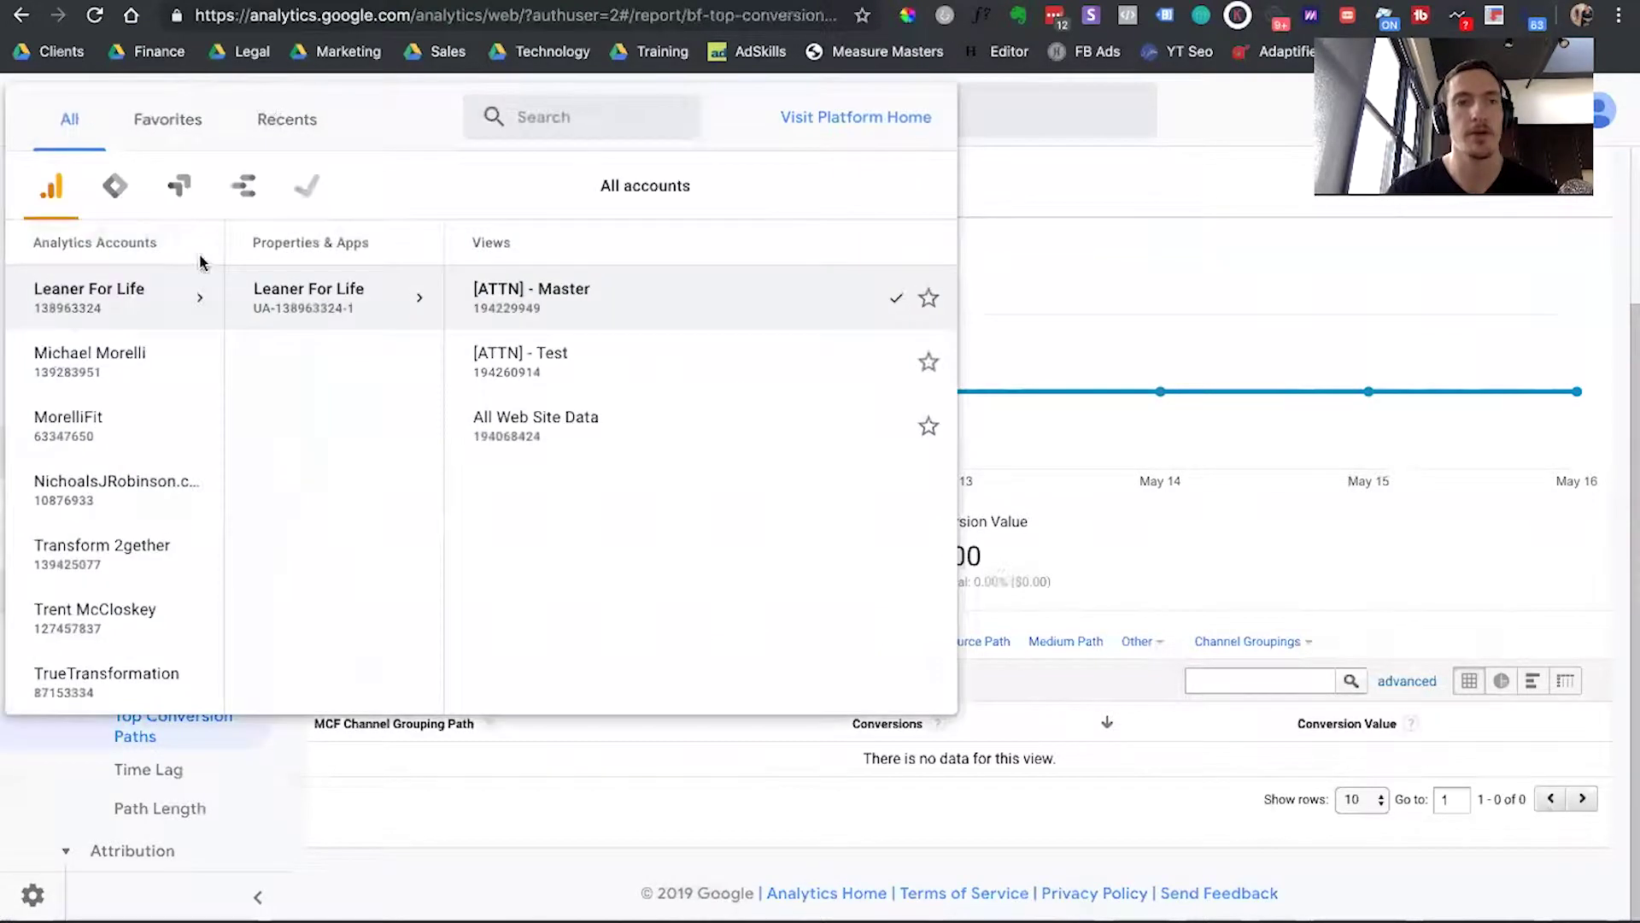
{"action": "scroll", "coordinate": [169, 411], "scroll_direction": "down", "scroll_amount": 1}
{"action": "scroll", "coordinate": [169, 411], "scroll_direction": "up", "scroll_amount": 2}
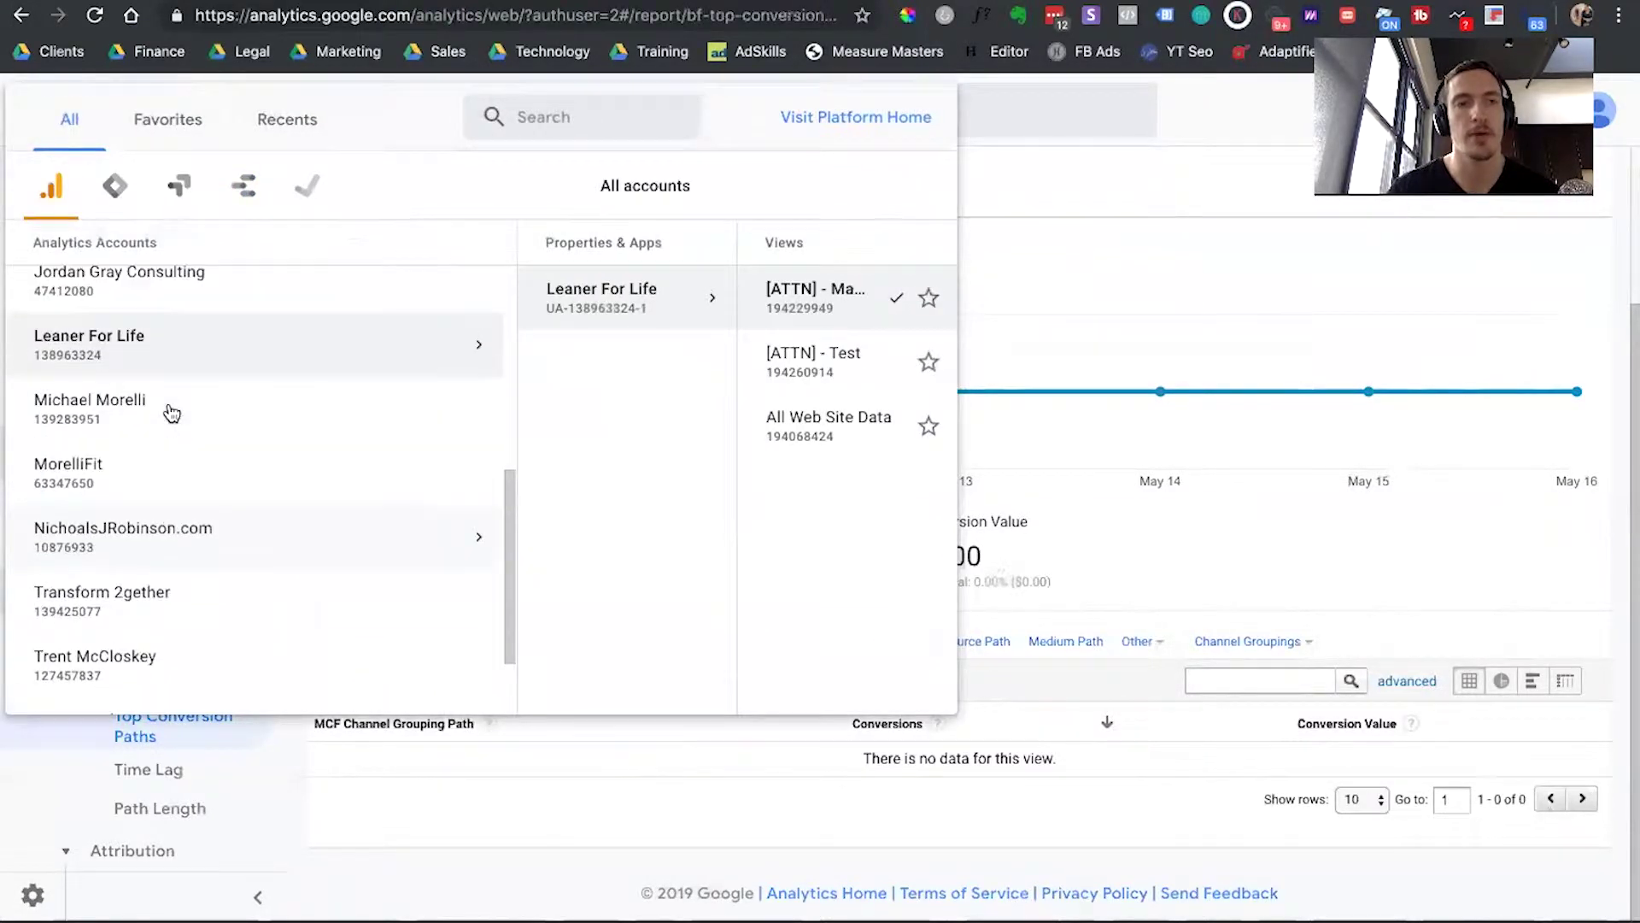
{"action": "scroll", "coordinate": [169, 411], "scroll_direction": "up", "scroll_amount": 3}
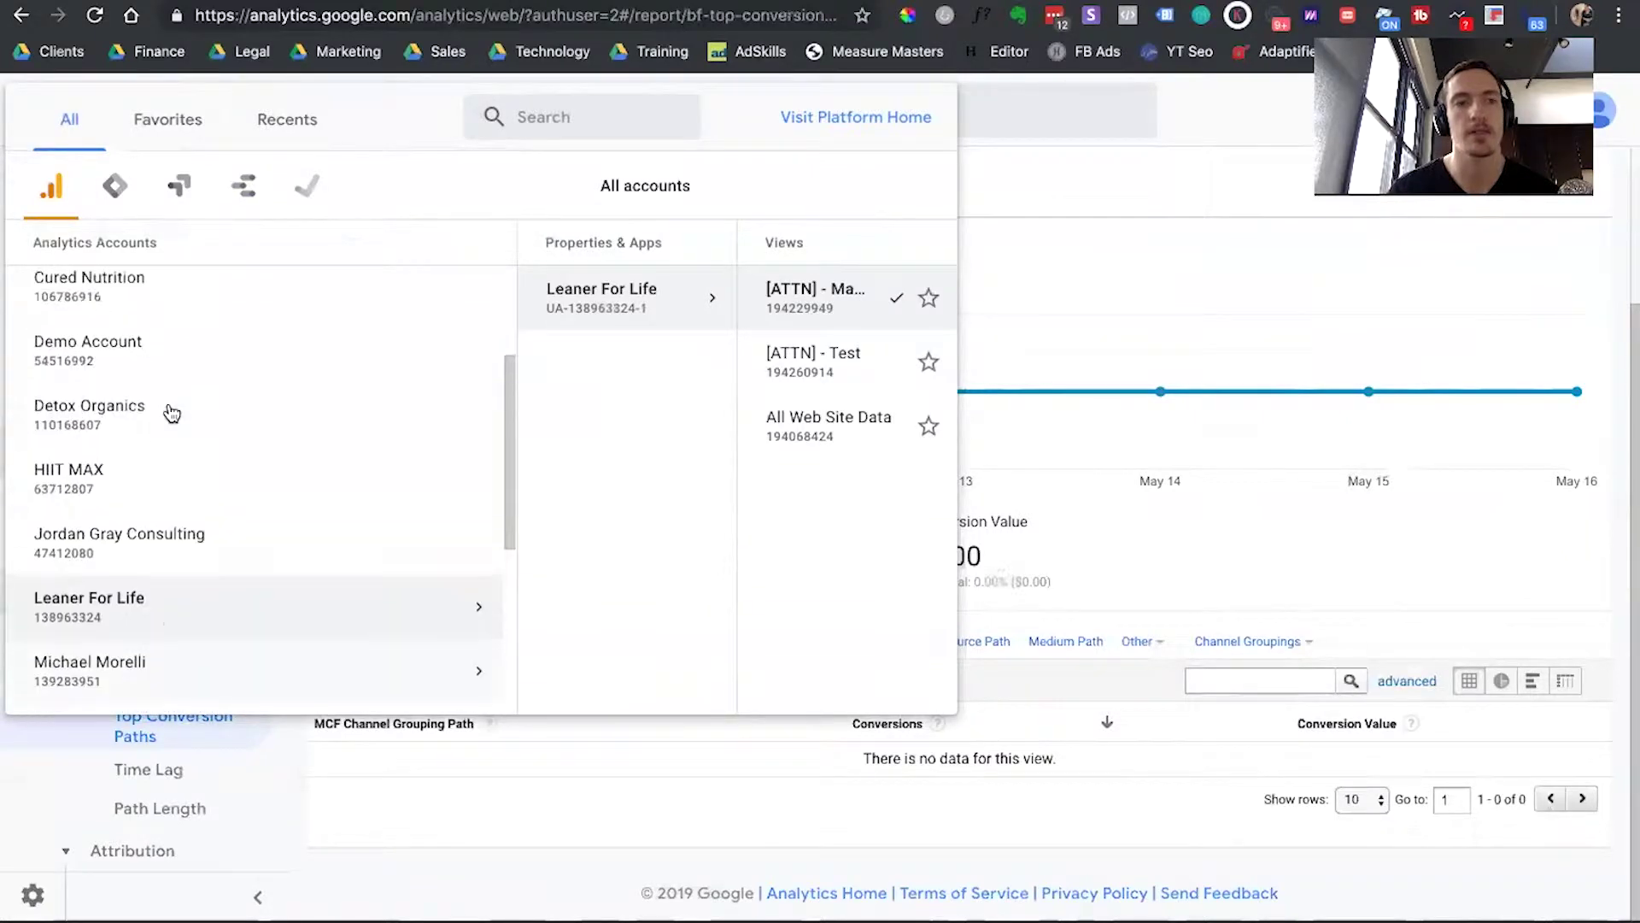
{"action": "left_click", "coordinate": [176, 468]}
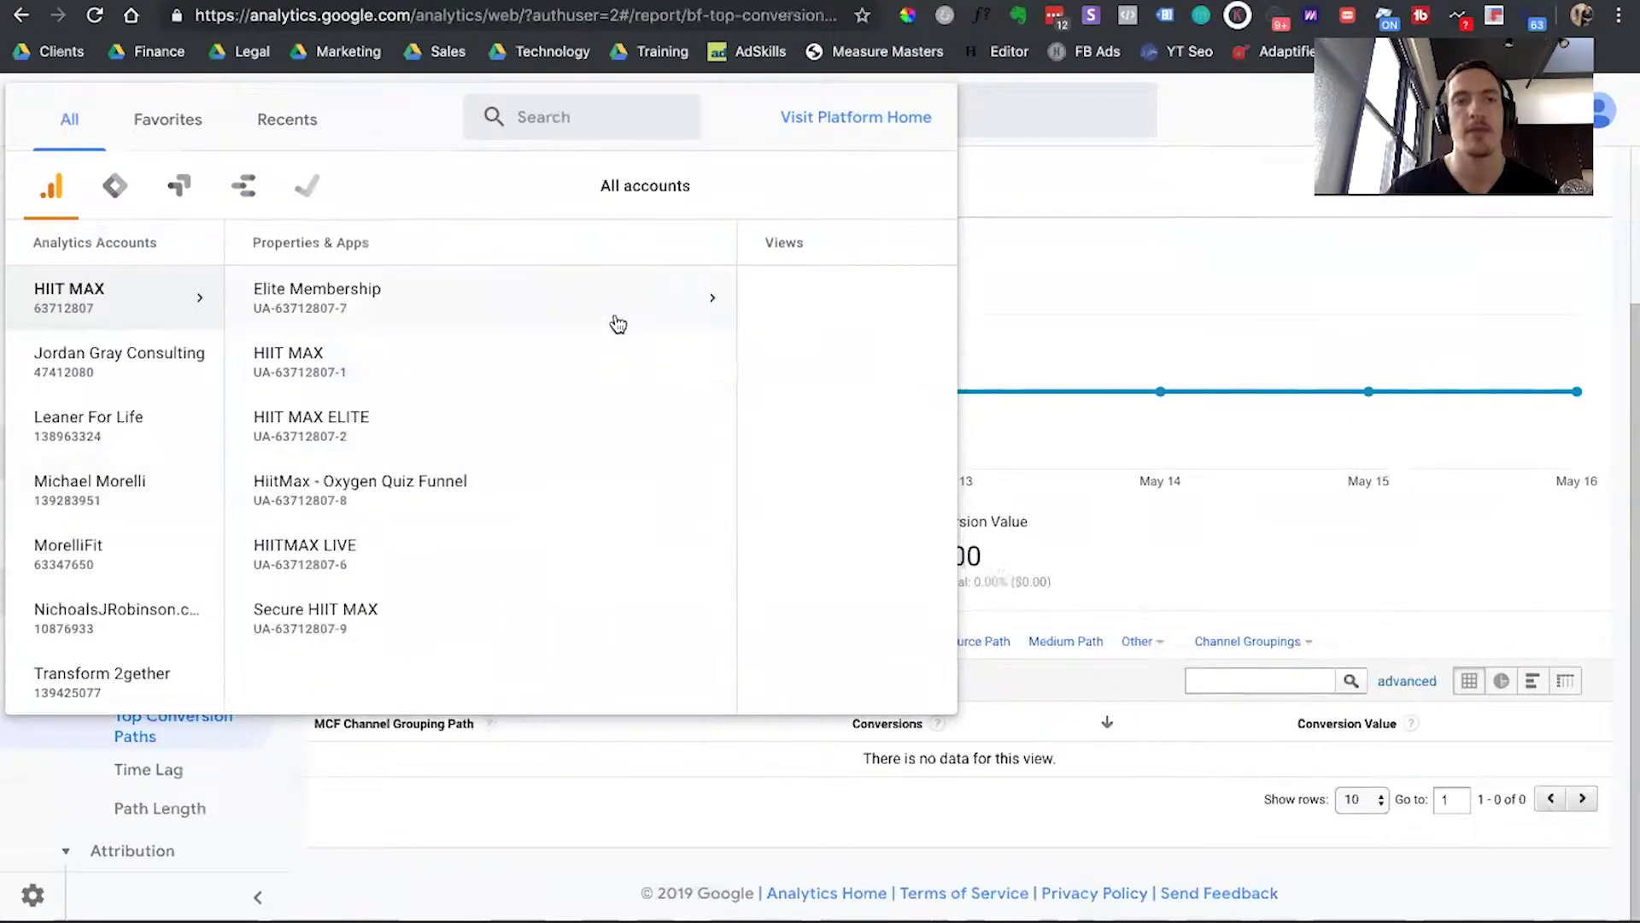
{"action": "left_click", "coordinate": [608, 363]}
{"action": "left_click", "coordinate": [839, 296]}
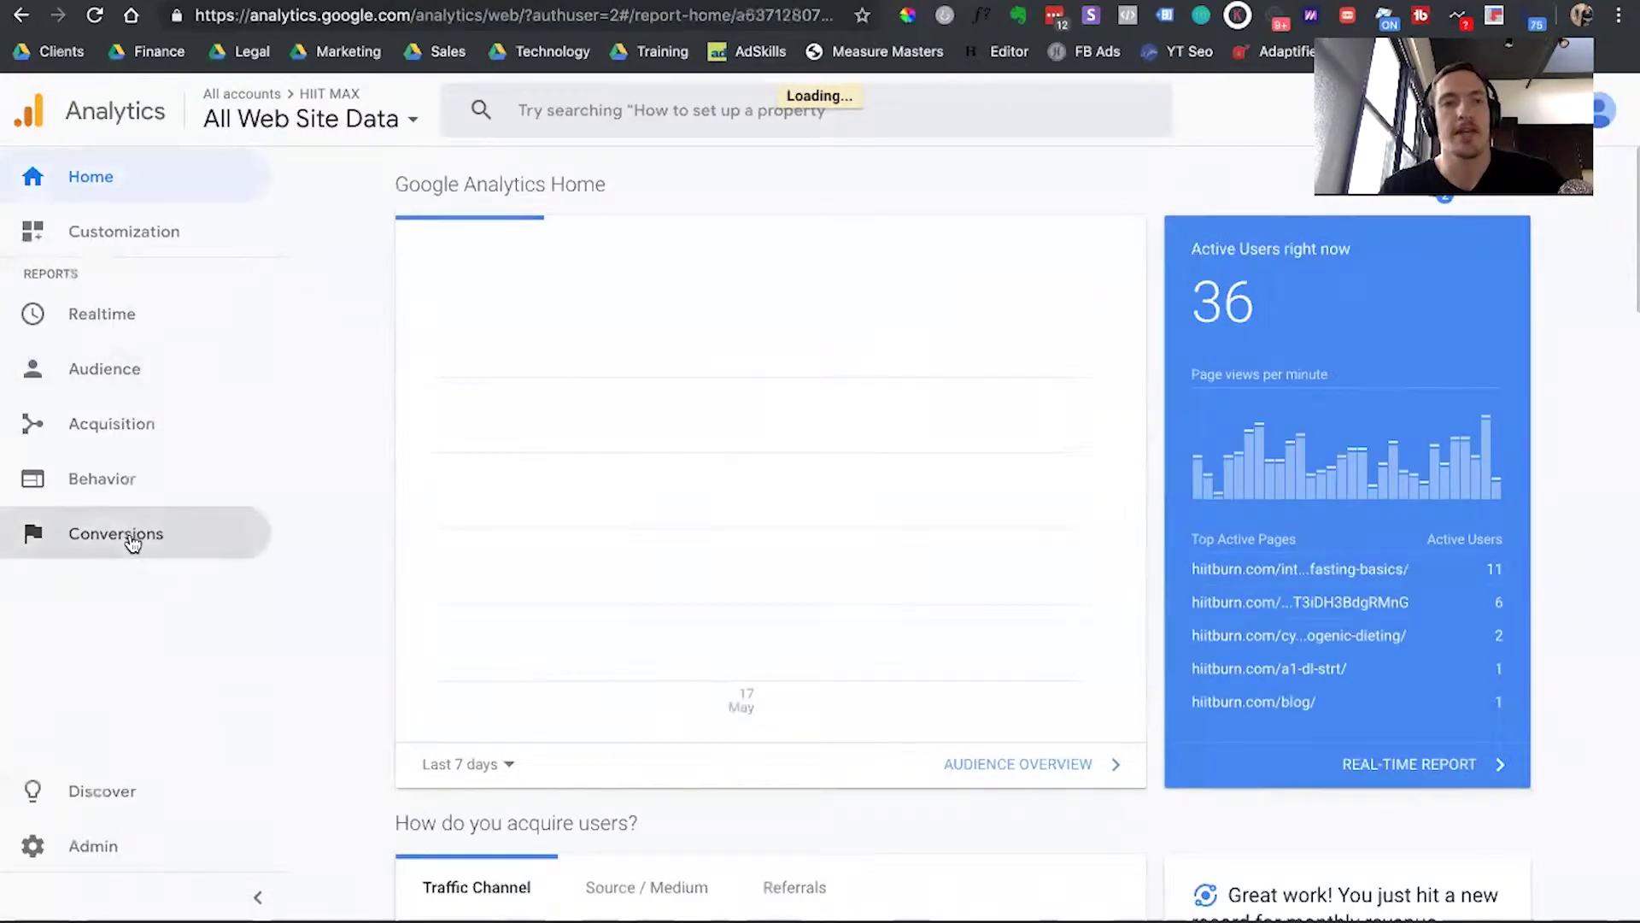
Open the Top Conversion Paths report for HIIT MAX and examine its MCF Channel Grouping Path table
{"action": "left_click", "coordinate": [130, 544]}
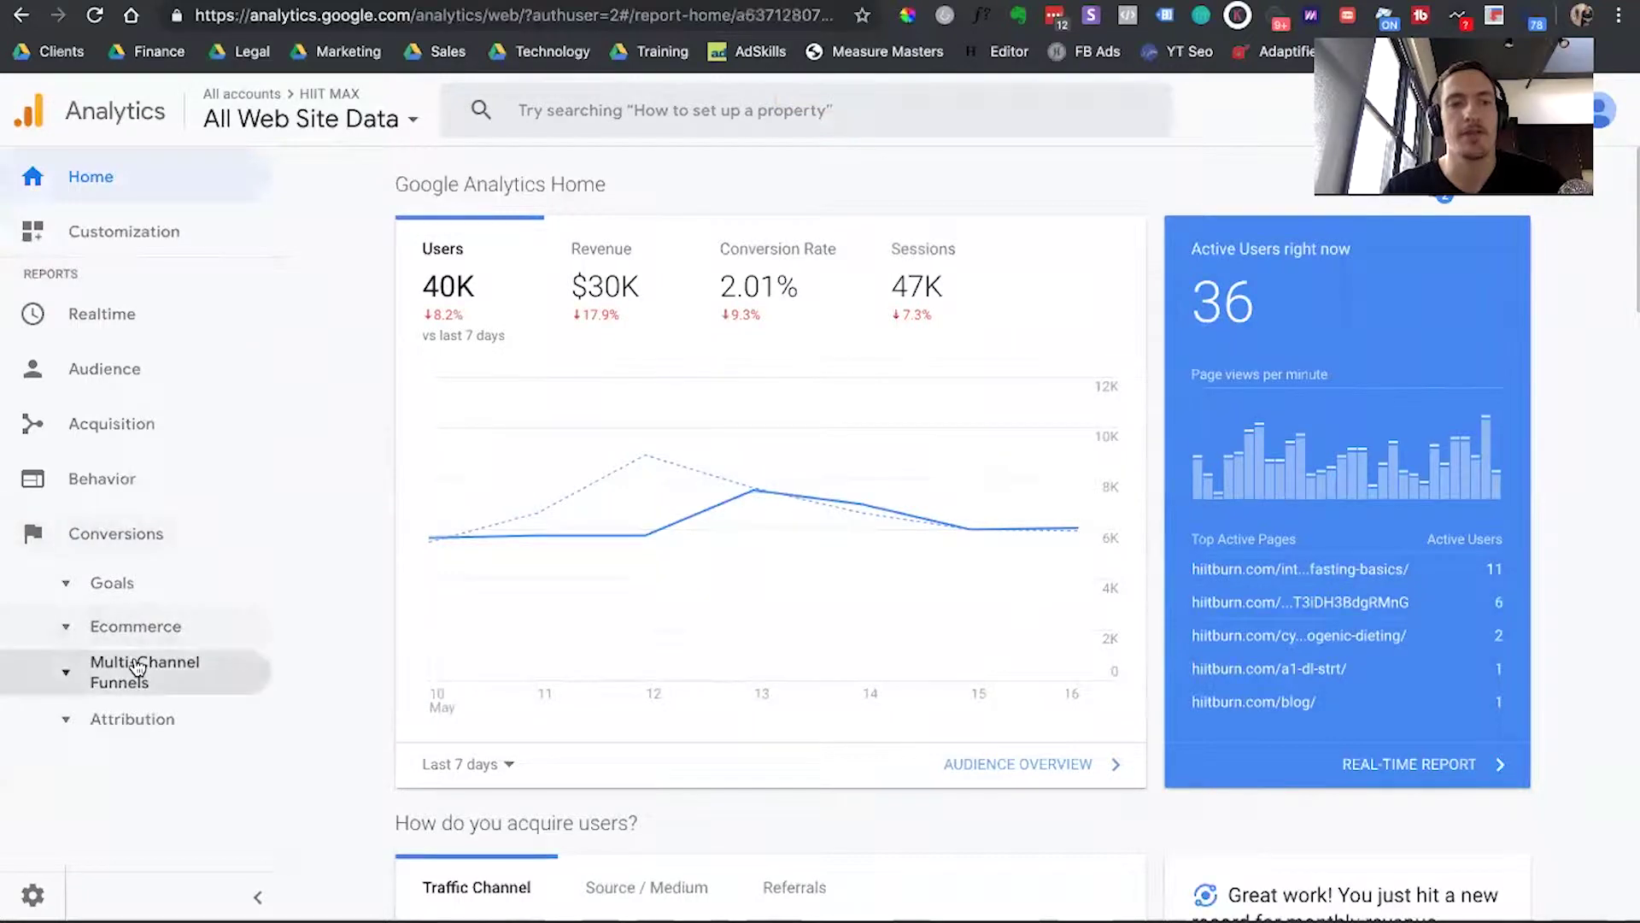
{"action": "left_click", "coordinate": [135, 666]}
{"action": "scroll", "coordinate": [142, 734], "scroll_direction": "down", "scroll_amount": 1}
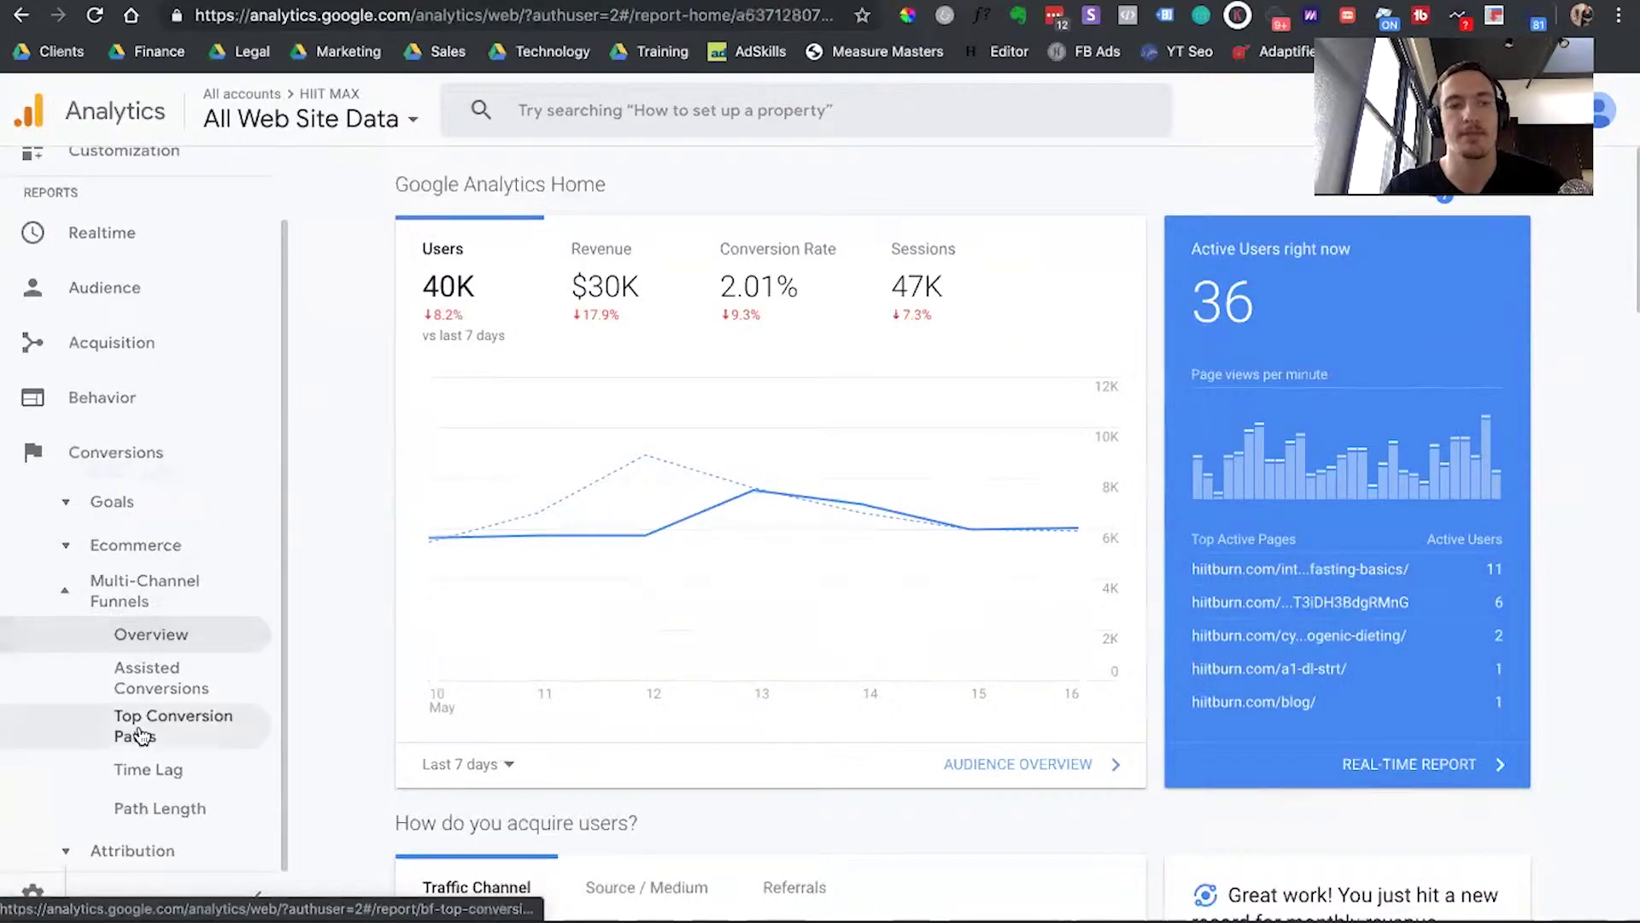
{"action": "left_click", "coordinate": [194, 730]}
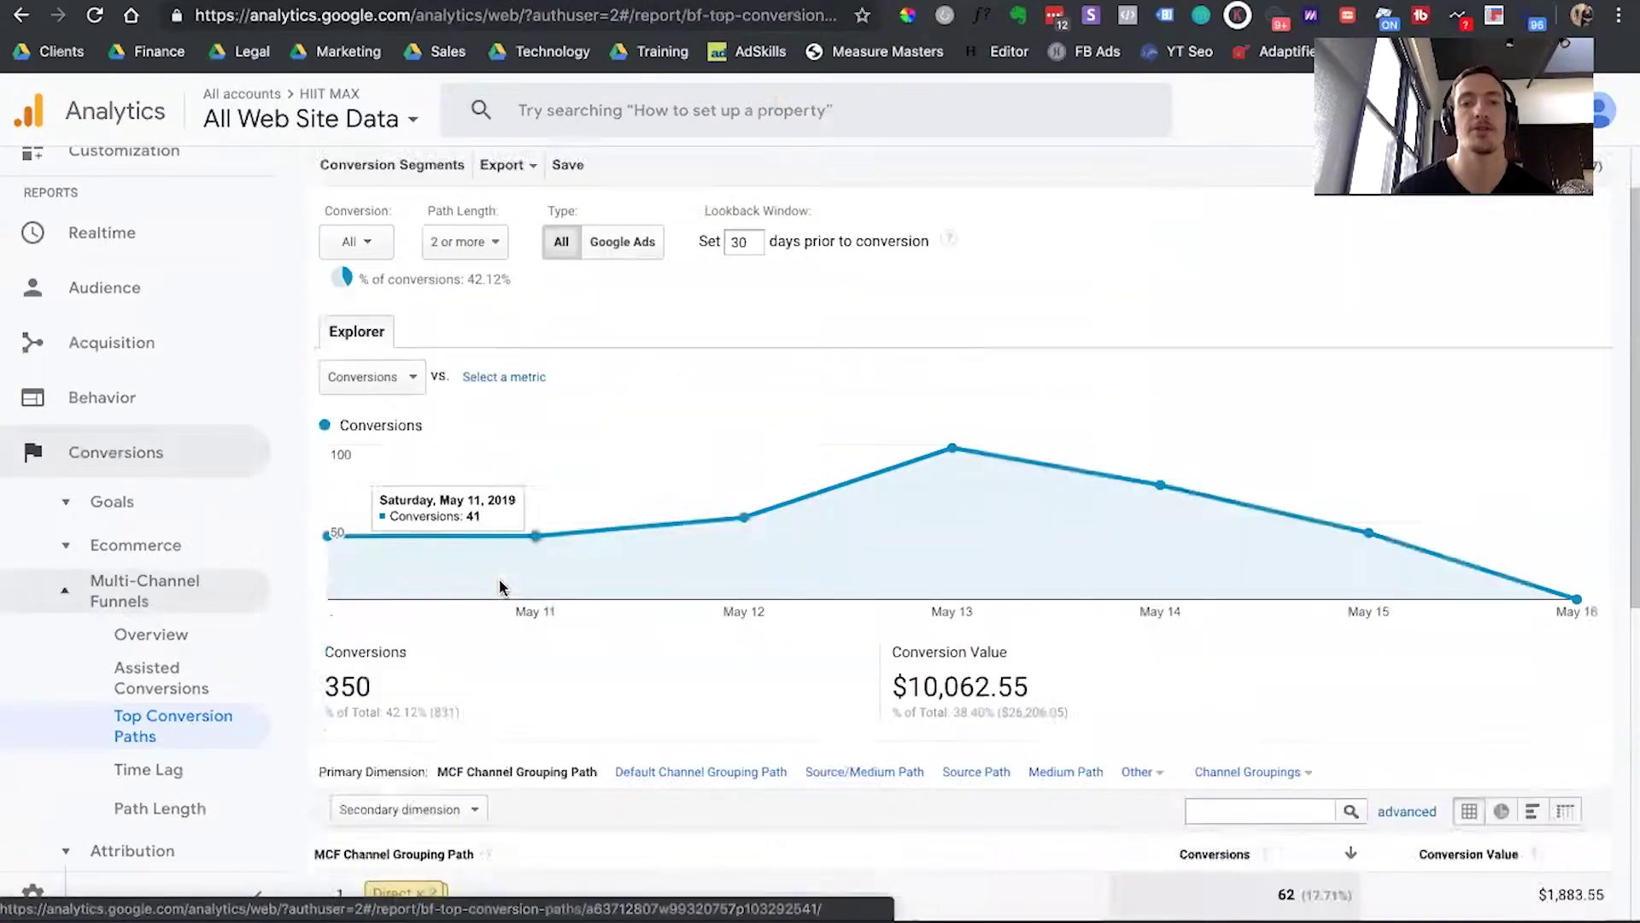
{"action": "scroll", "coordinate": [502, 586], "scroll_direction": "down", "scroll_amount": 5}
{"action": "scroll", "coordinate": [659, 453], "scroll_direction": "down", "scroll_amount": 1}
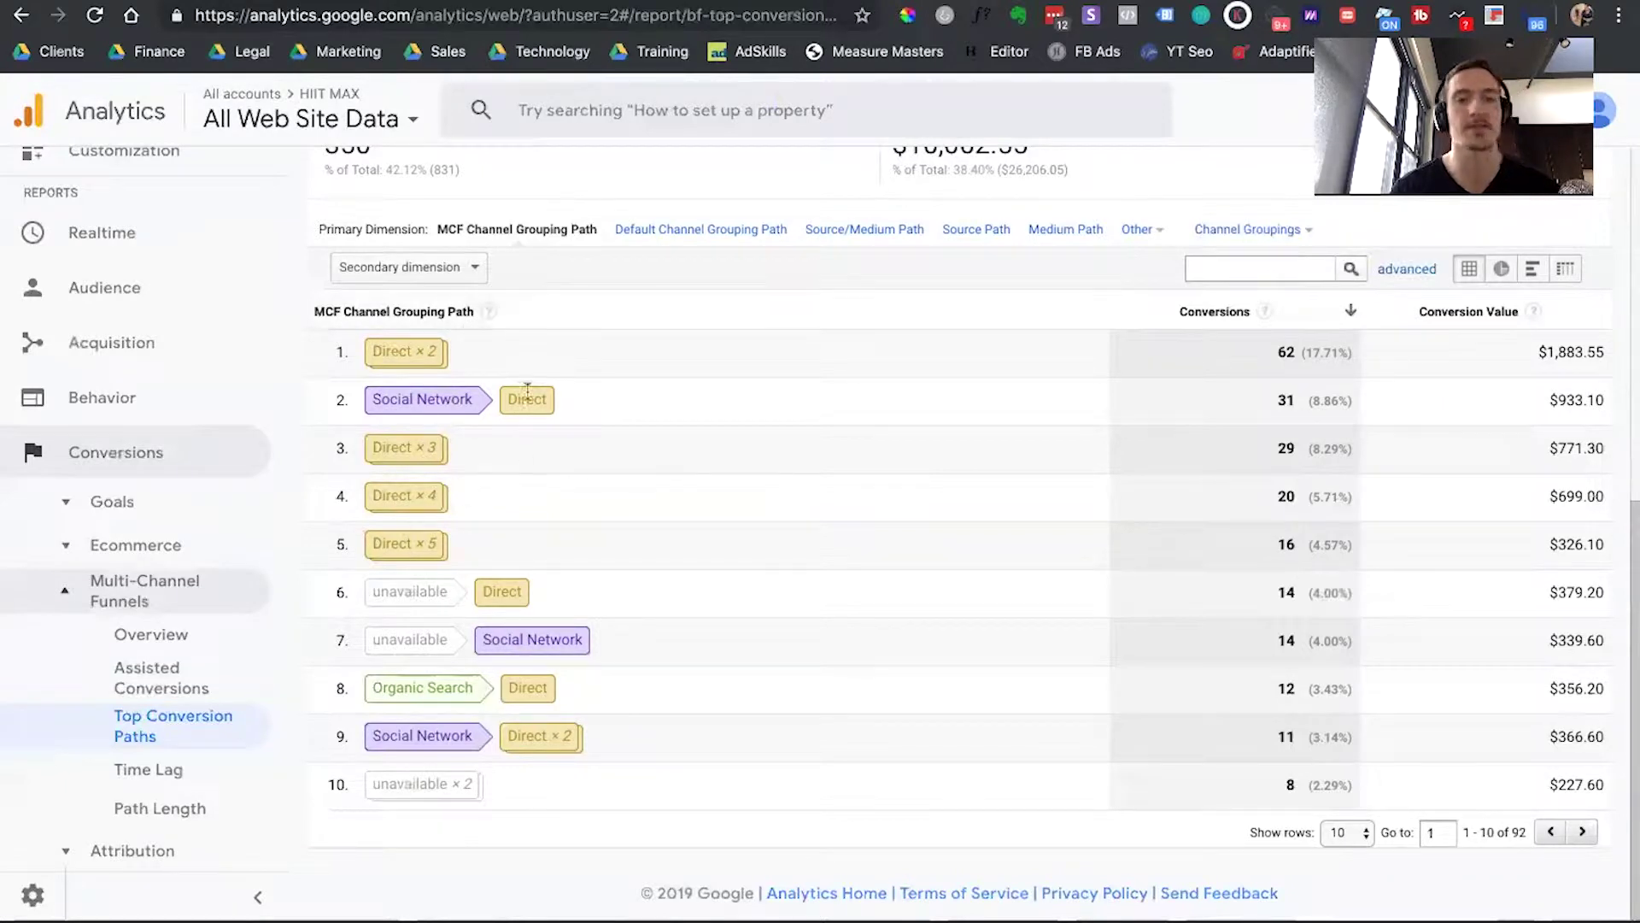
Open the Realtime Overview report and view its active users and pageviews
{"action": "scroll", "coordinate": [256, 476], "scroll_direction": "up", "scroll_amount": 1}
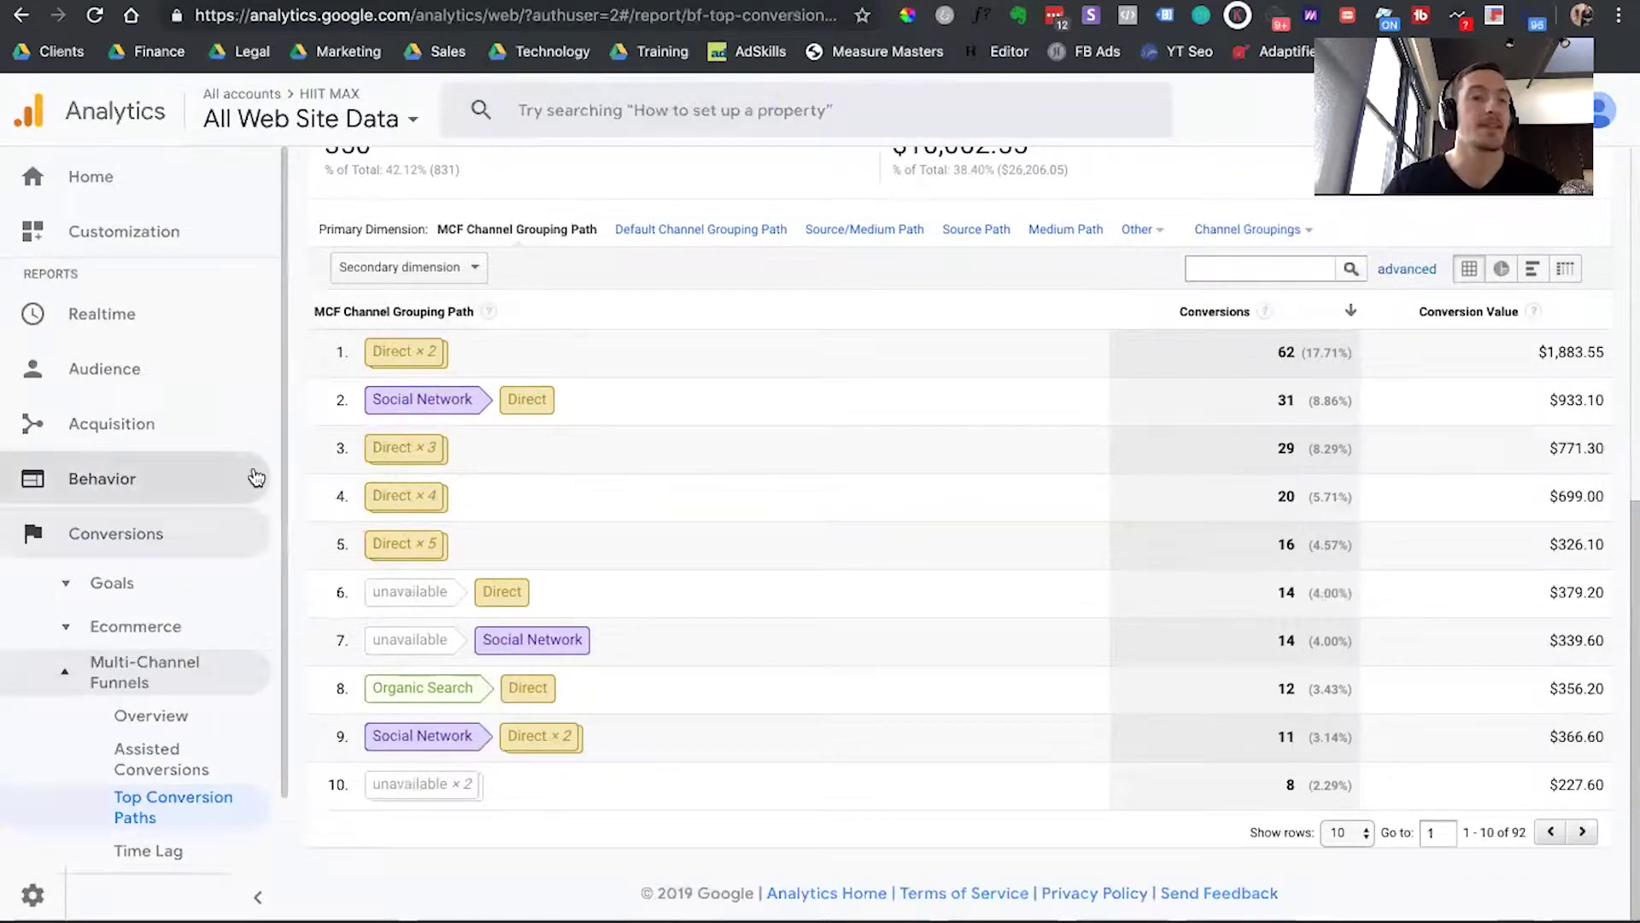
{"action": "left_click", "coordinate": [156, 314]}
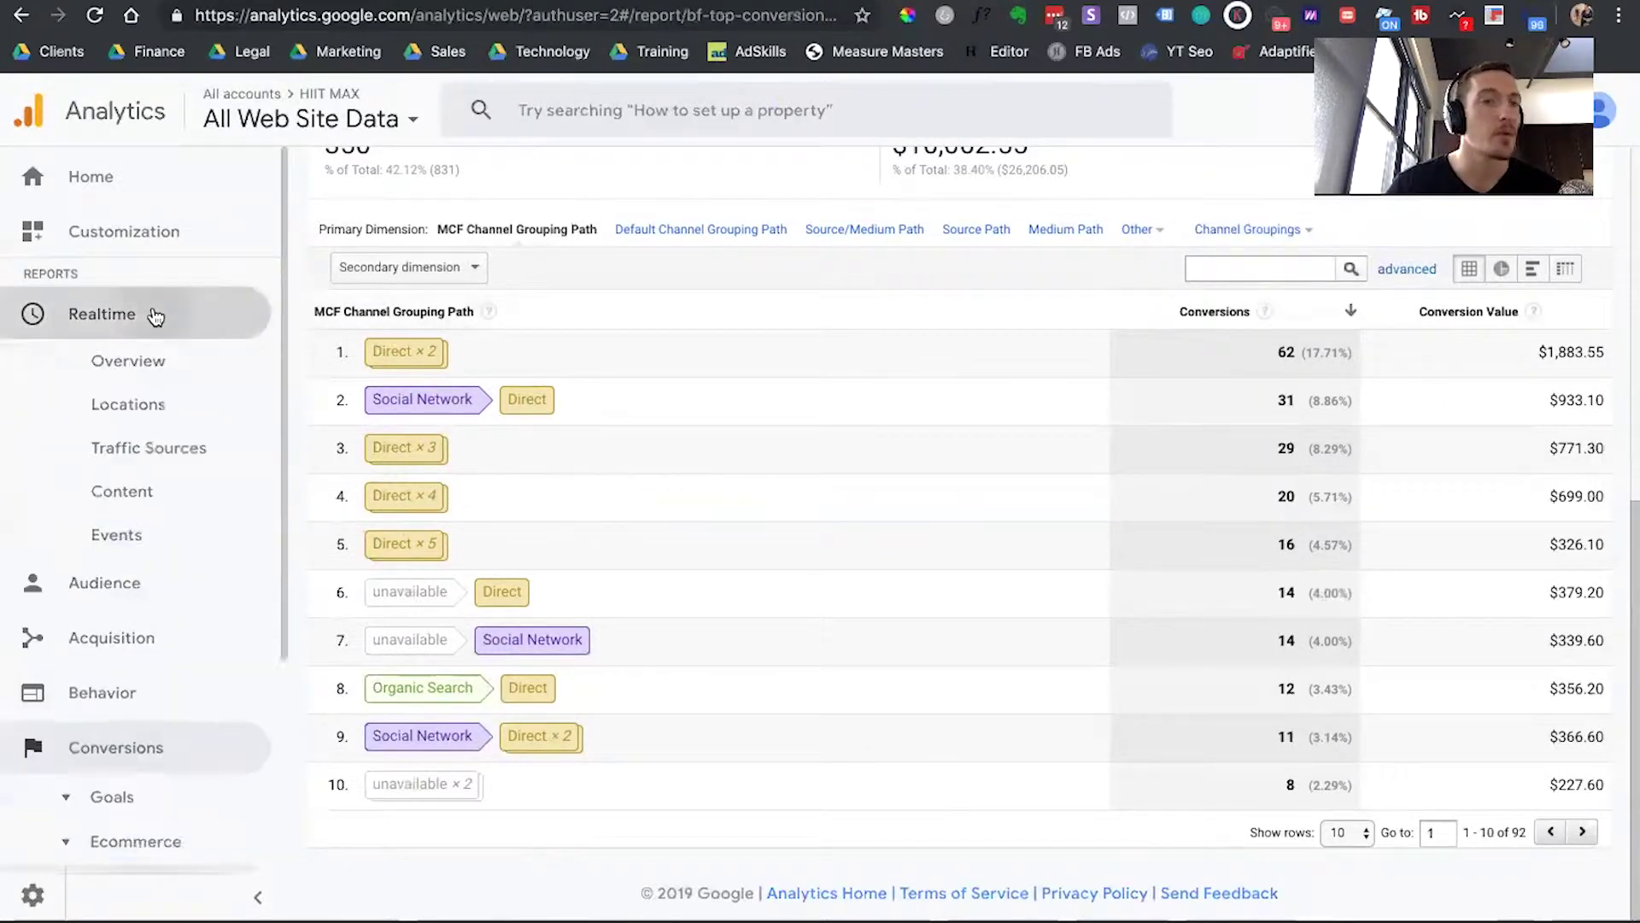
{"action": "left_click", "coordinate": [162, 364]}
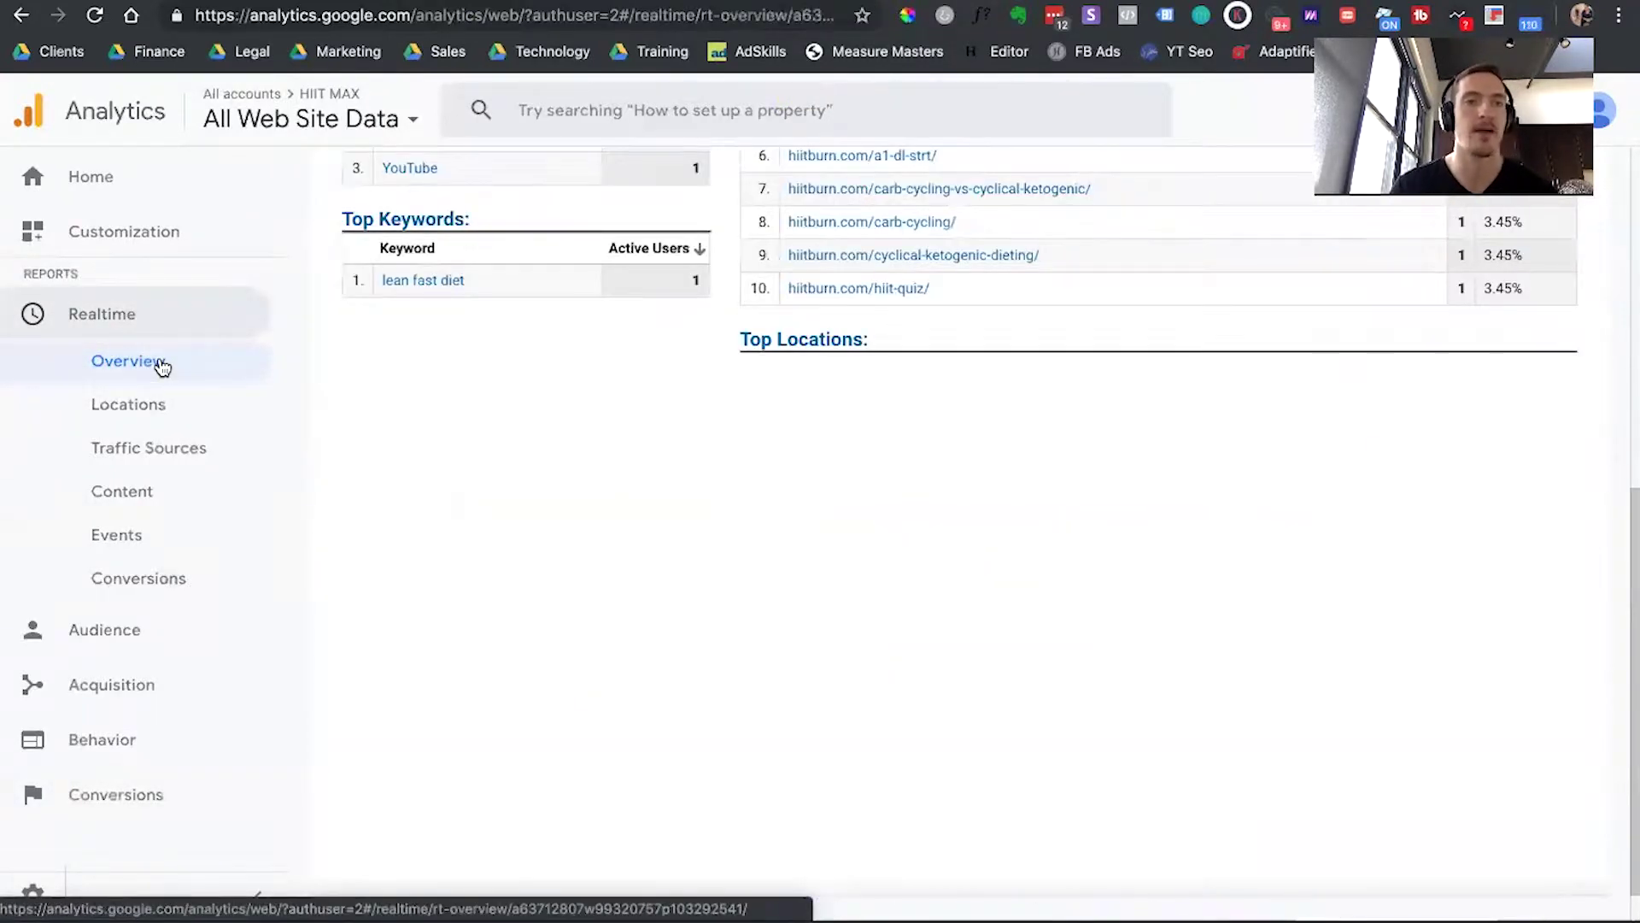
{"action": "scroll", "coordinate": [400, 429], "scroll_direction": "up", "scroll_amount": 8}
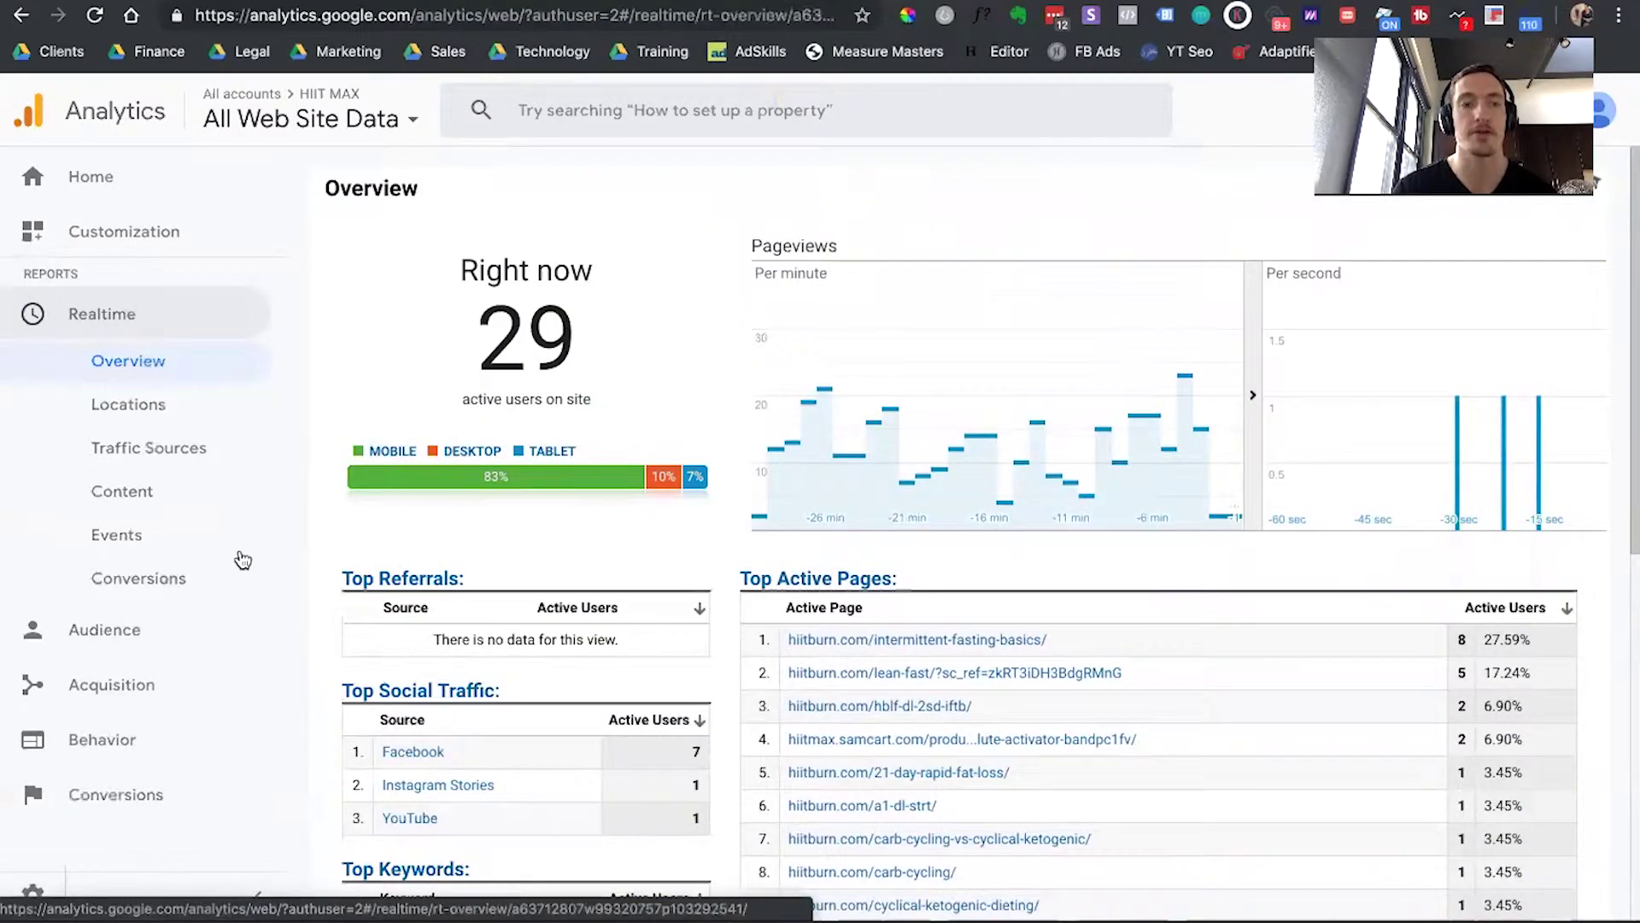
Expand the Audience reports and their Demographics group to look over the available reports
{"action": "left_click", "coordinate": [146, 629]}
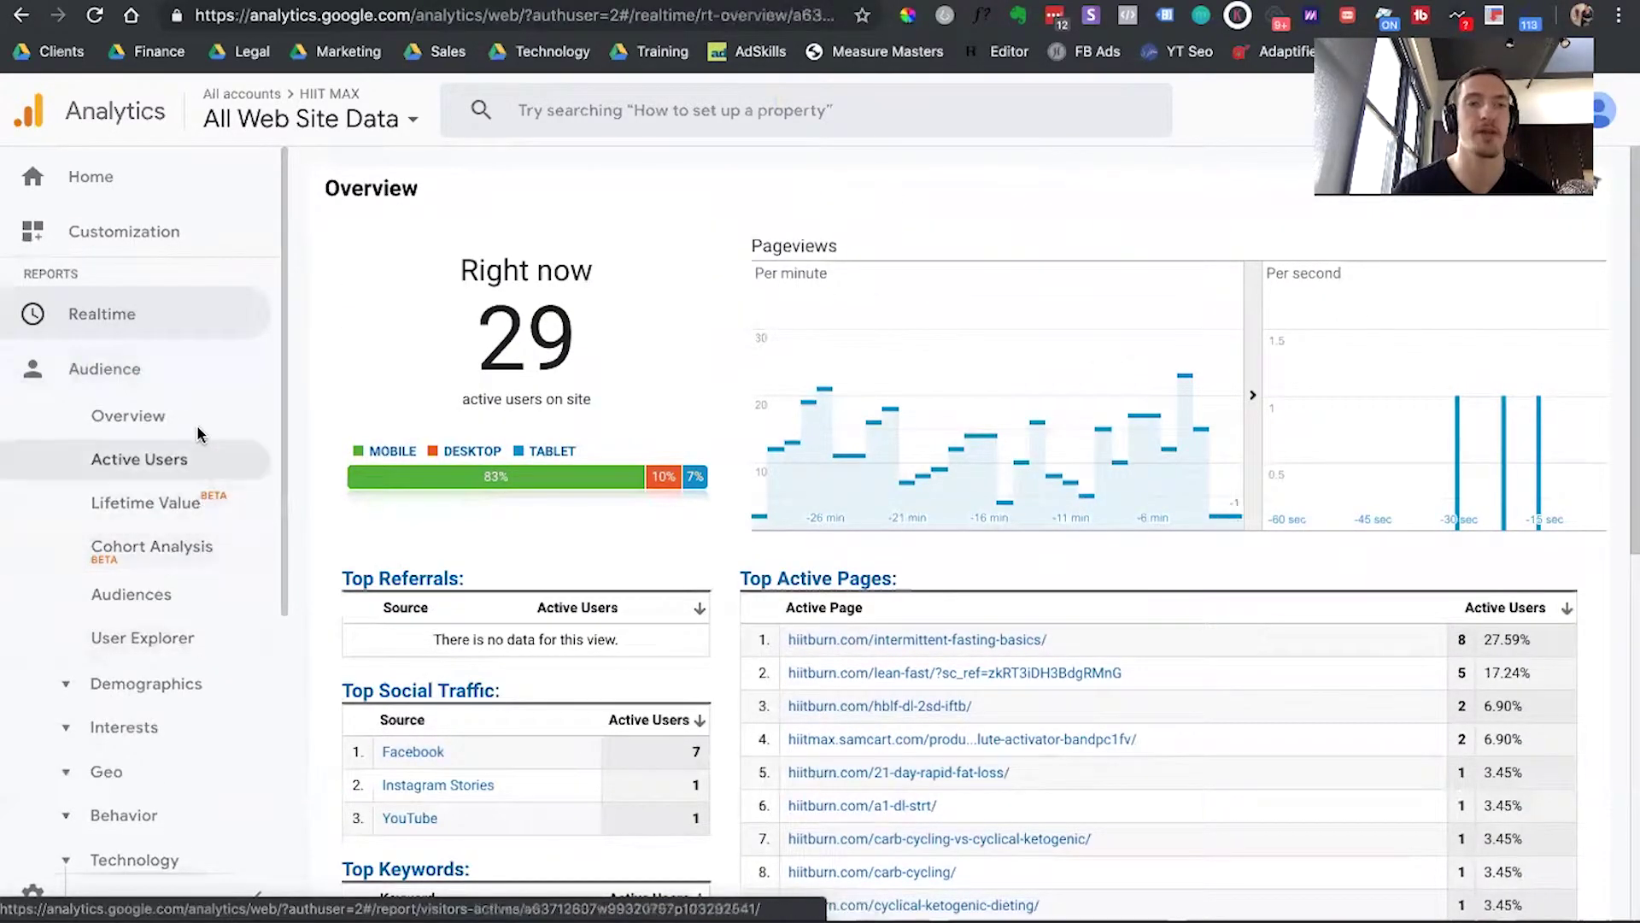
{"action": "left_click", "coordinate": [171, 682]}
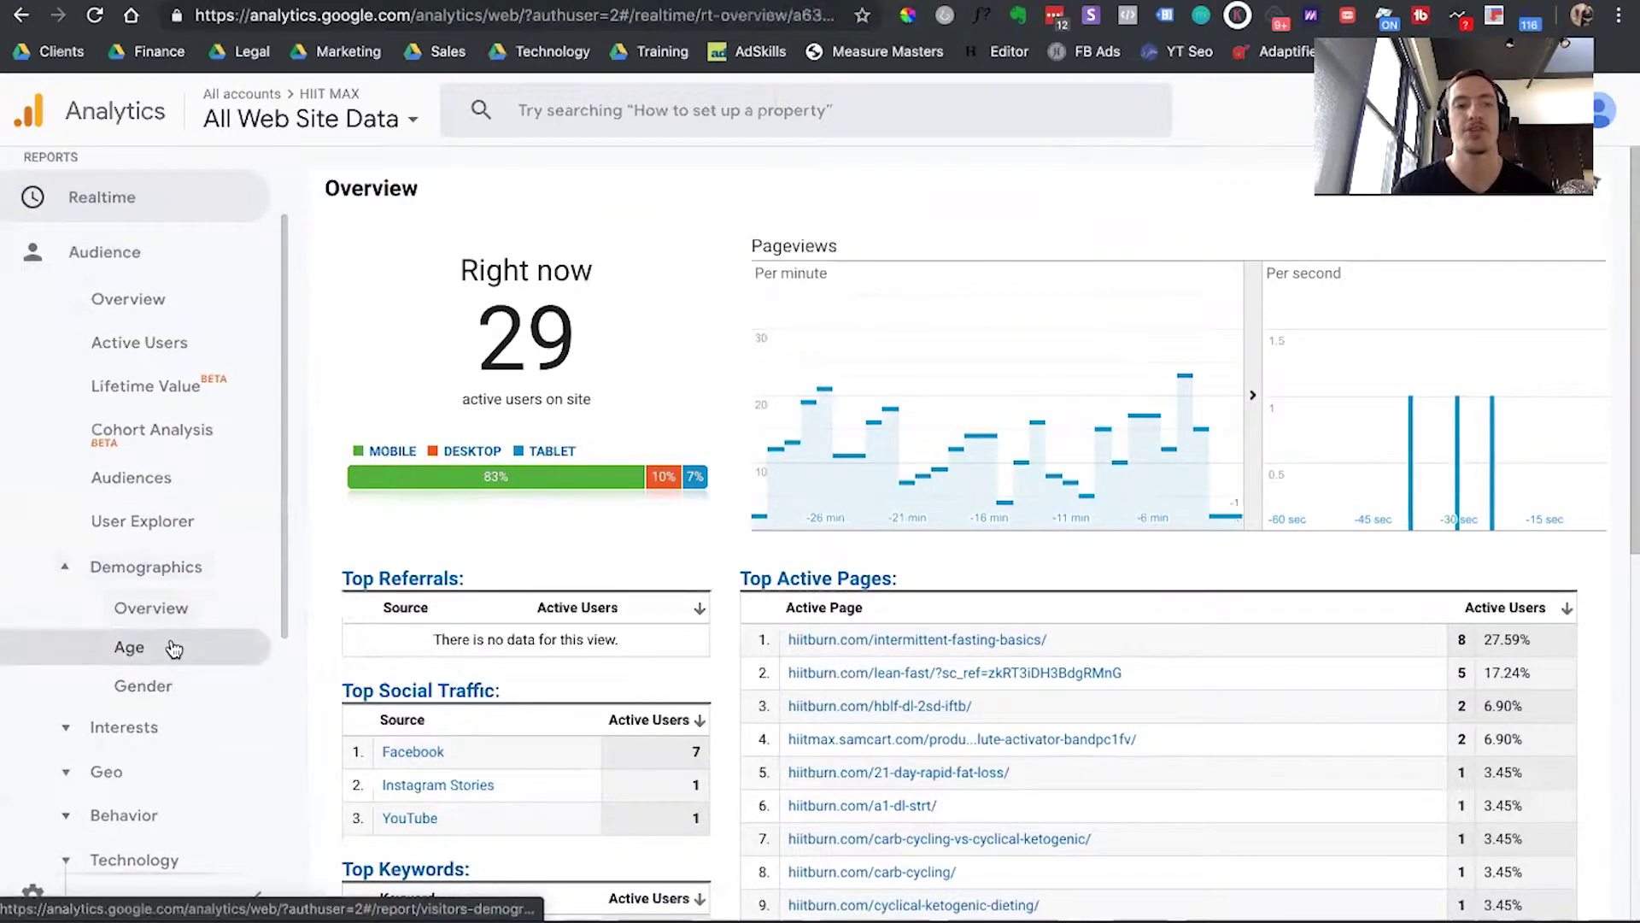
{"action": "scroll", "coordinate": [166, 714], "scroll_direction": "down", "scroll_amount": 2}
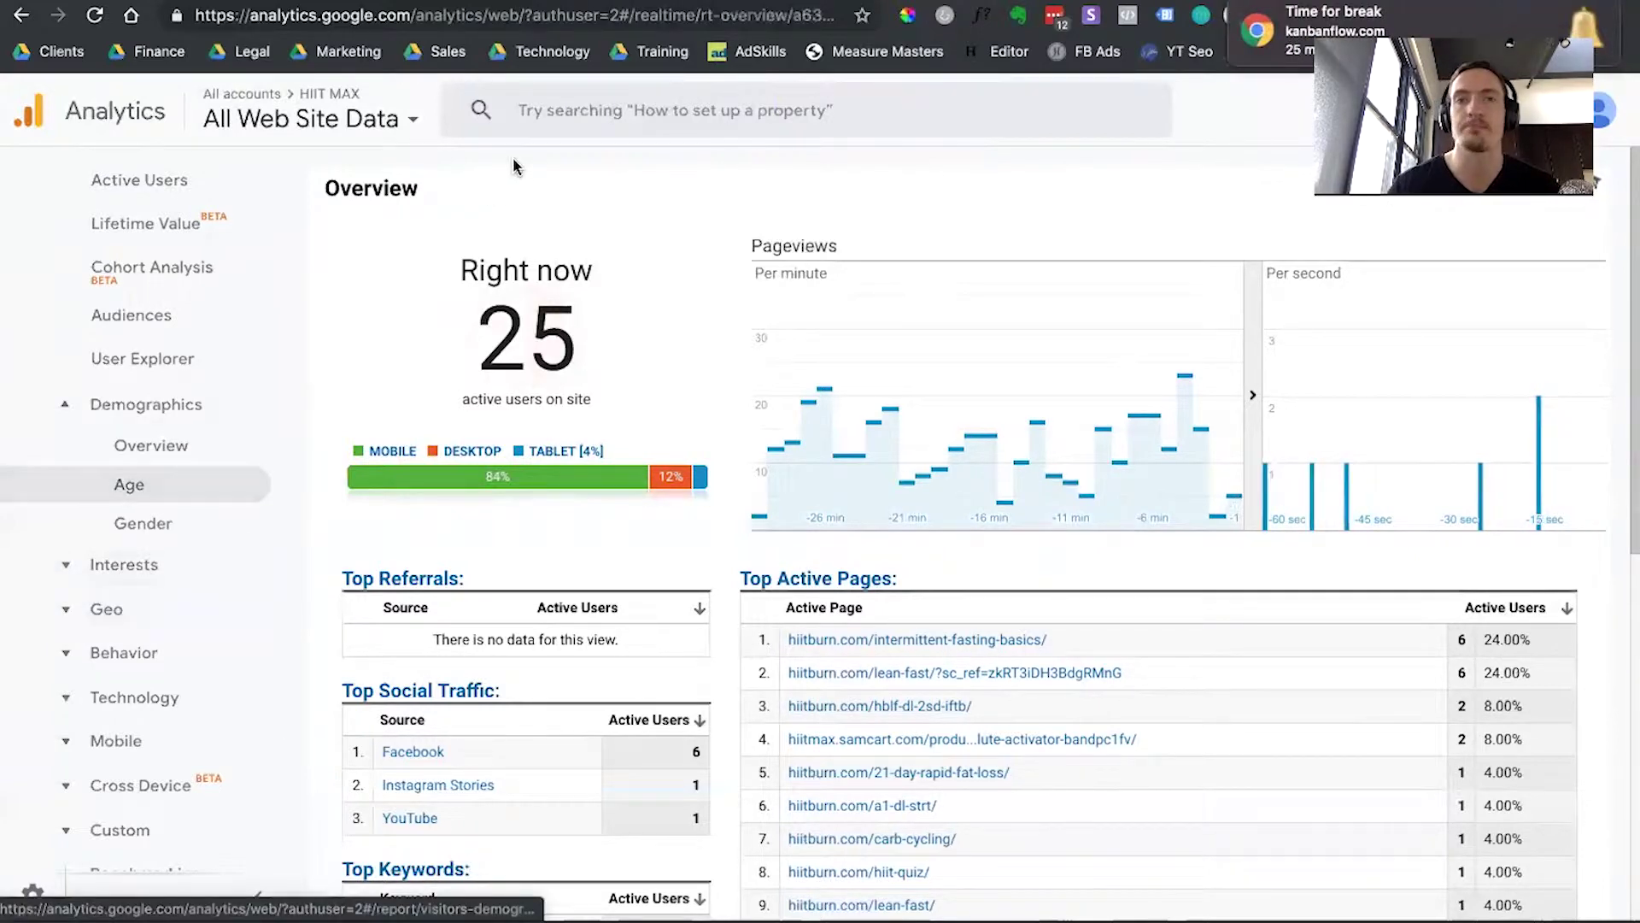
Switch to Facebook Analytics and look through the Detox Organics overview, including traffic sources and engagement metrics
{"action": "key", "text": "ctrl+Tab"}
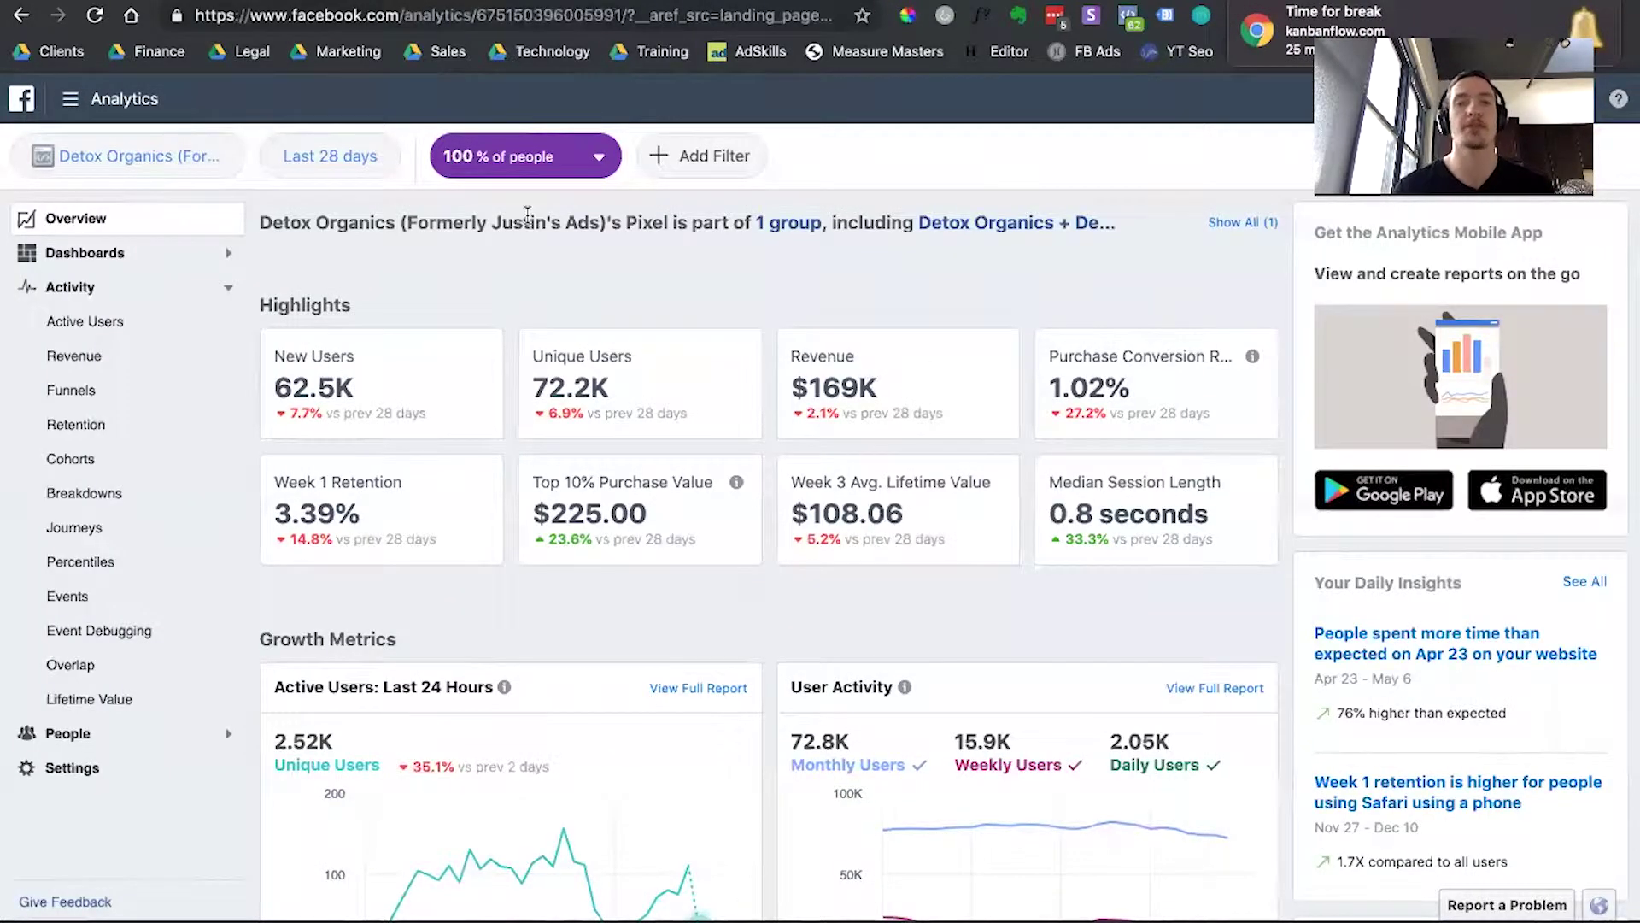
{"action": "scroll", "coordinate": [577, 363], "scroll_direction": "down", "scroll_amount": 4}
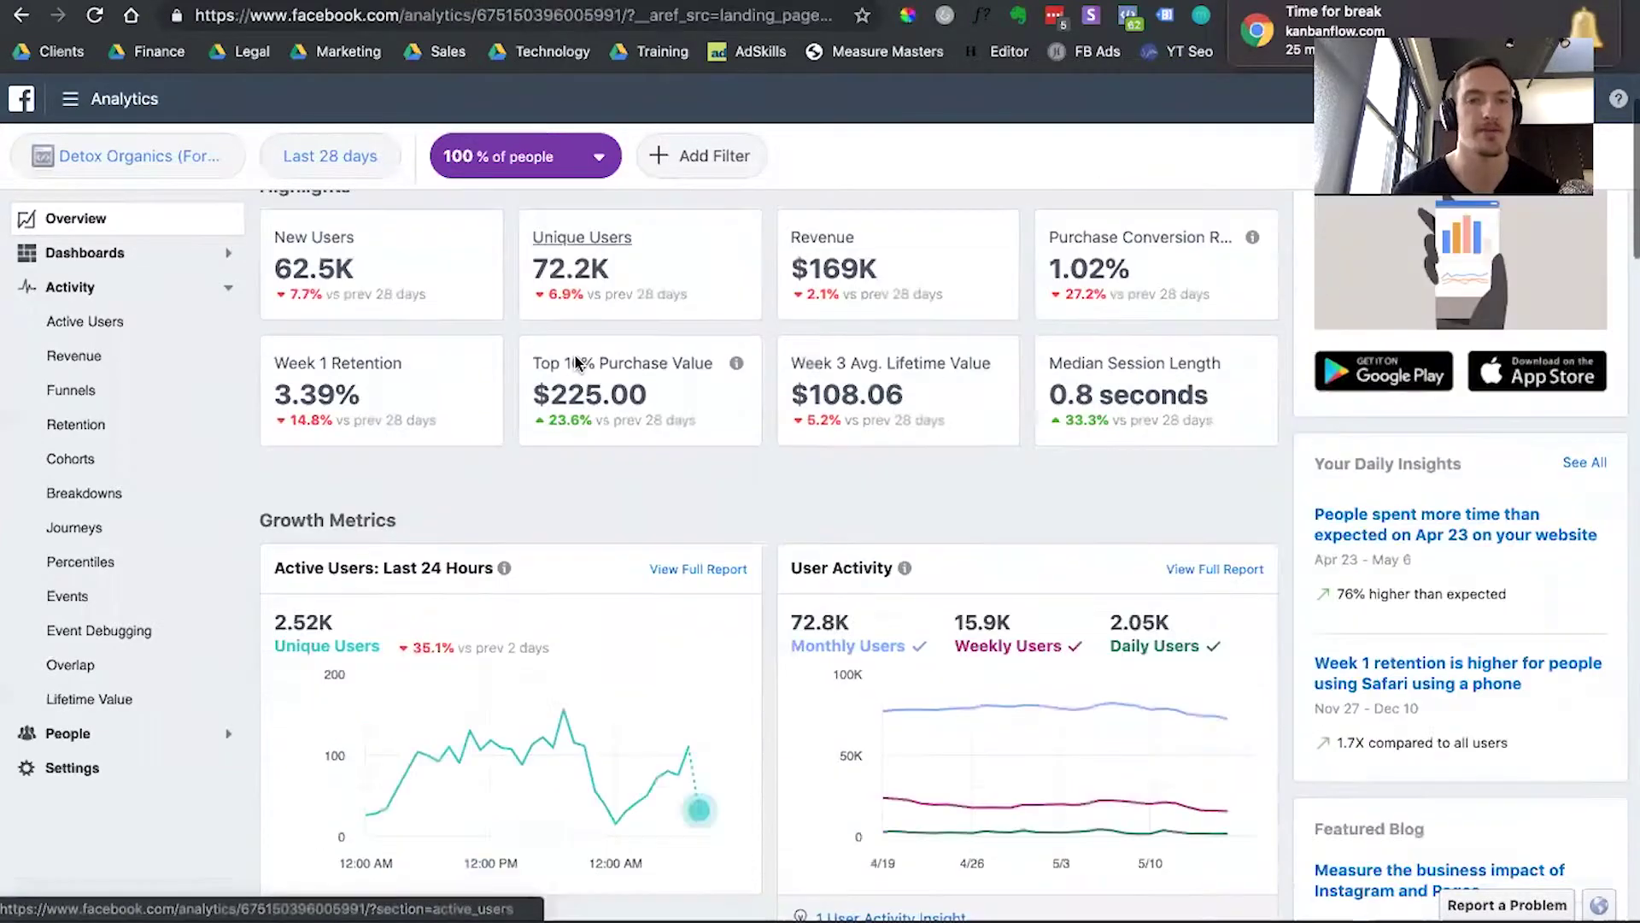
{"action": "scroll", "coordinate": [574, 363], "scroll_direction": "down", "scroll_amount": 8}
{"action": "scroll", "coordinate": [574, 362], "scroll_direction": "up", "scroll_amount": 8}
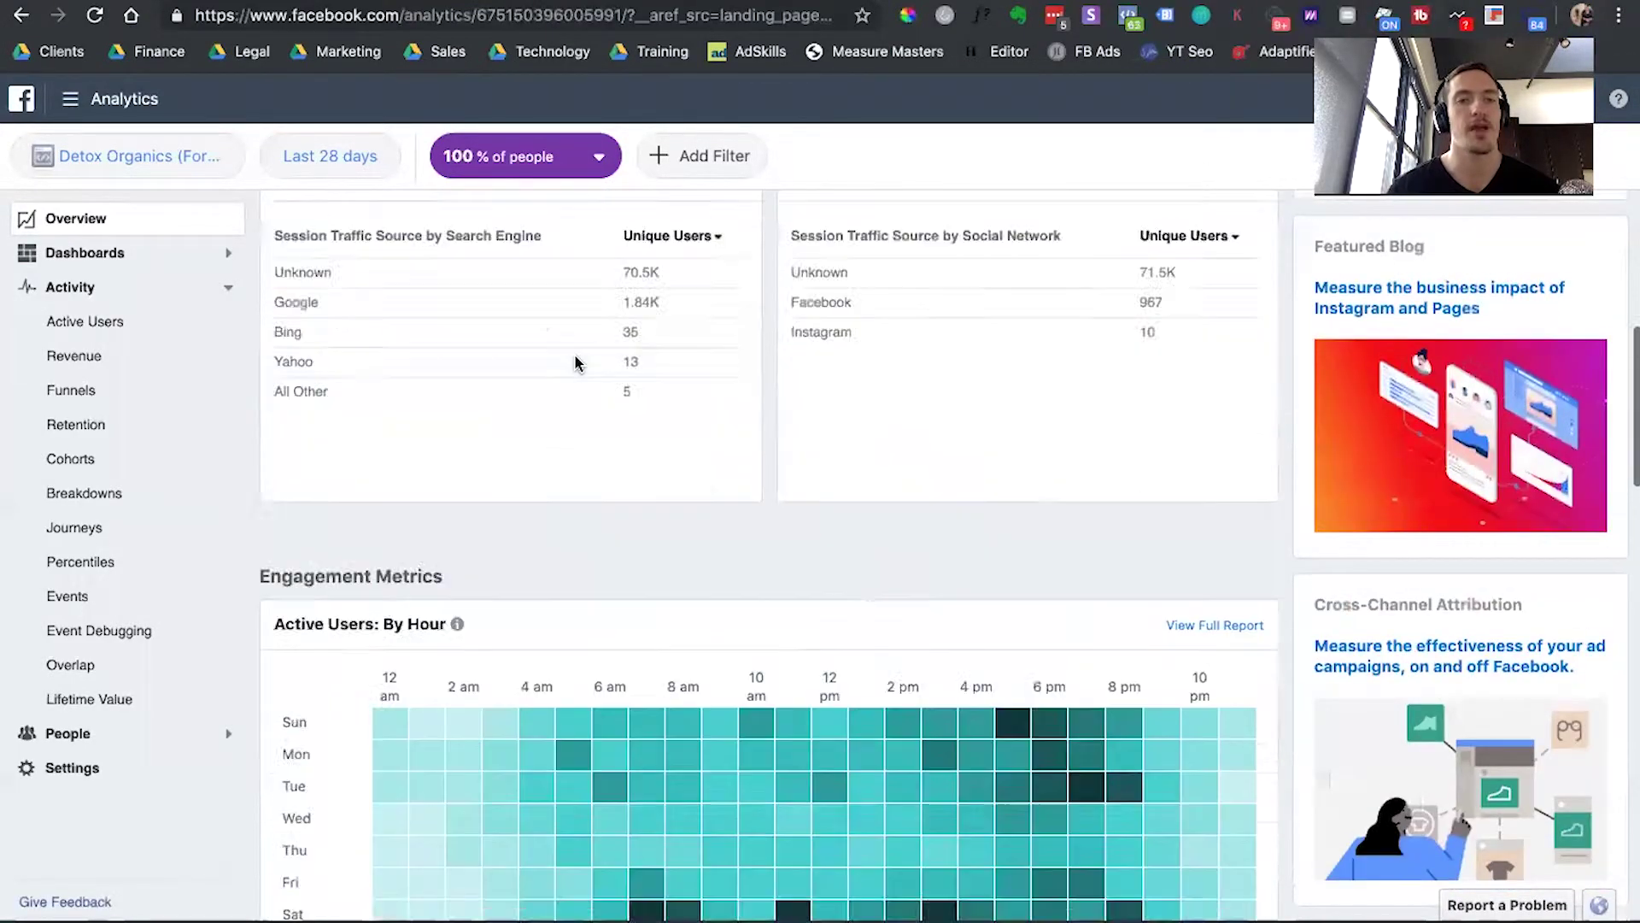
{"action": "scroll", "coordinate": [574, 362], "scroll_direction": "up", "scroll_amount": 4}
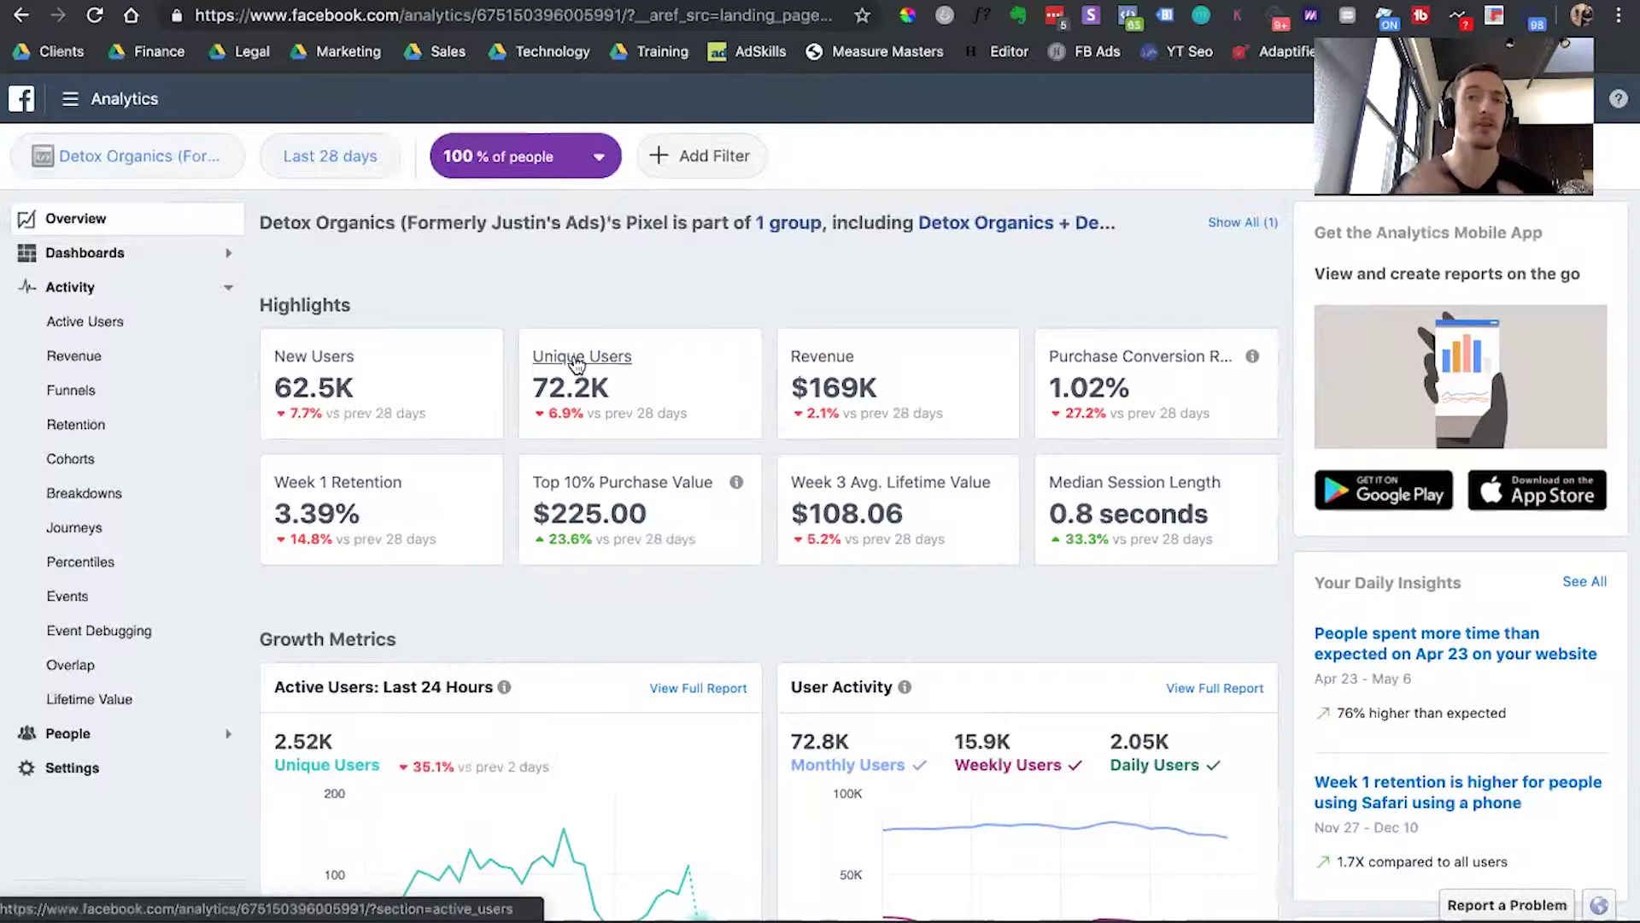
Start the due Pomodoro break in KanbanFlow and return to Facebook Analytics
{"action": "key", "text": "ctrl+Tab"}
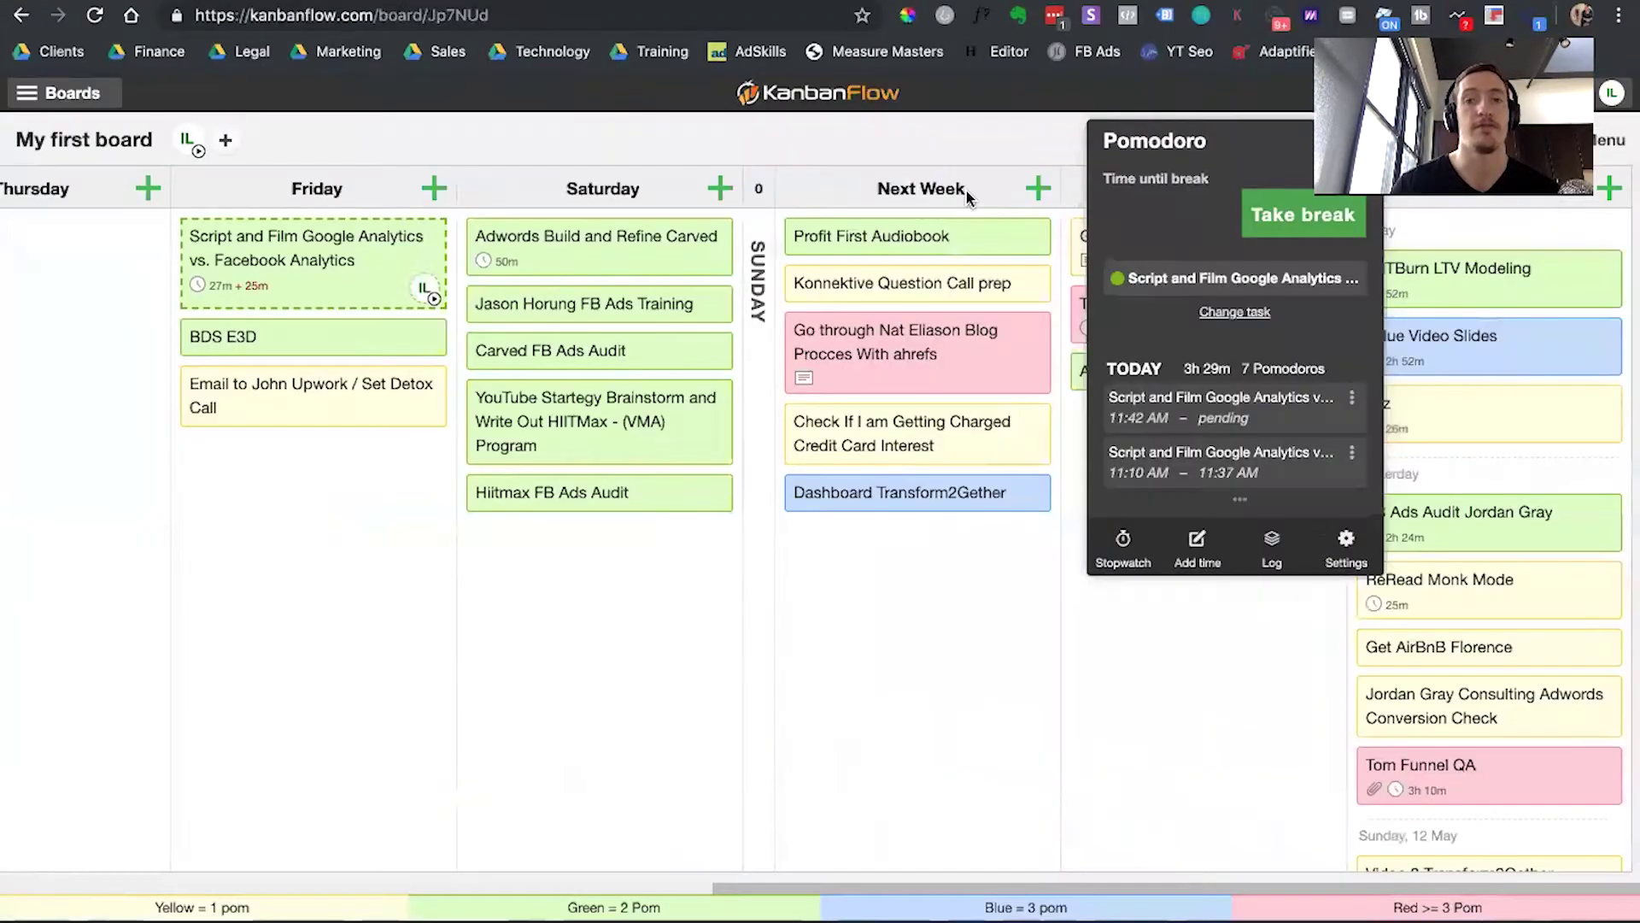
{"action": "left_click", "coordinate": [1299, 212]}
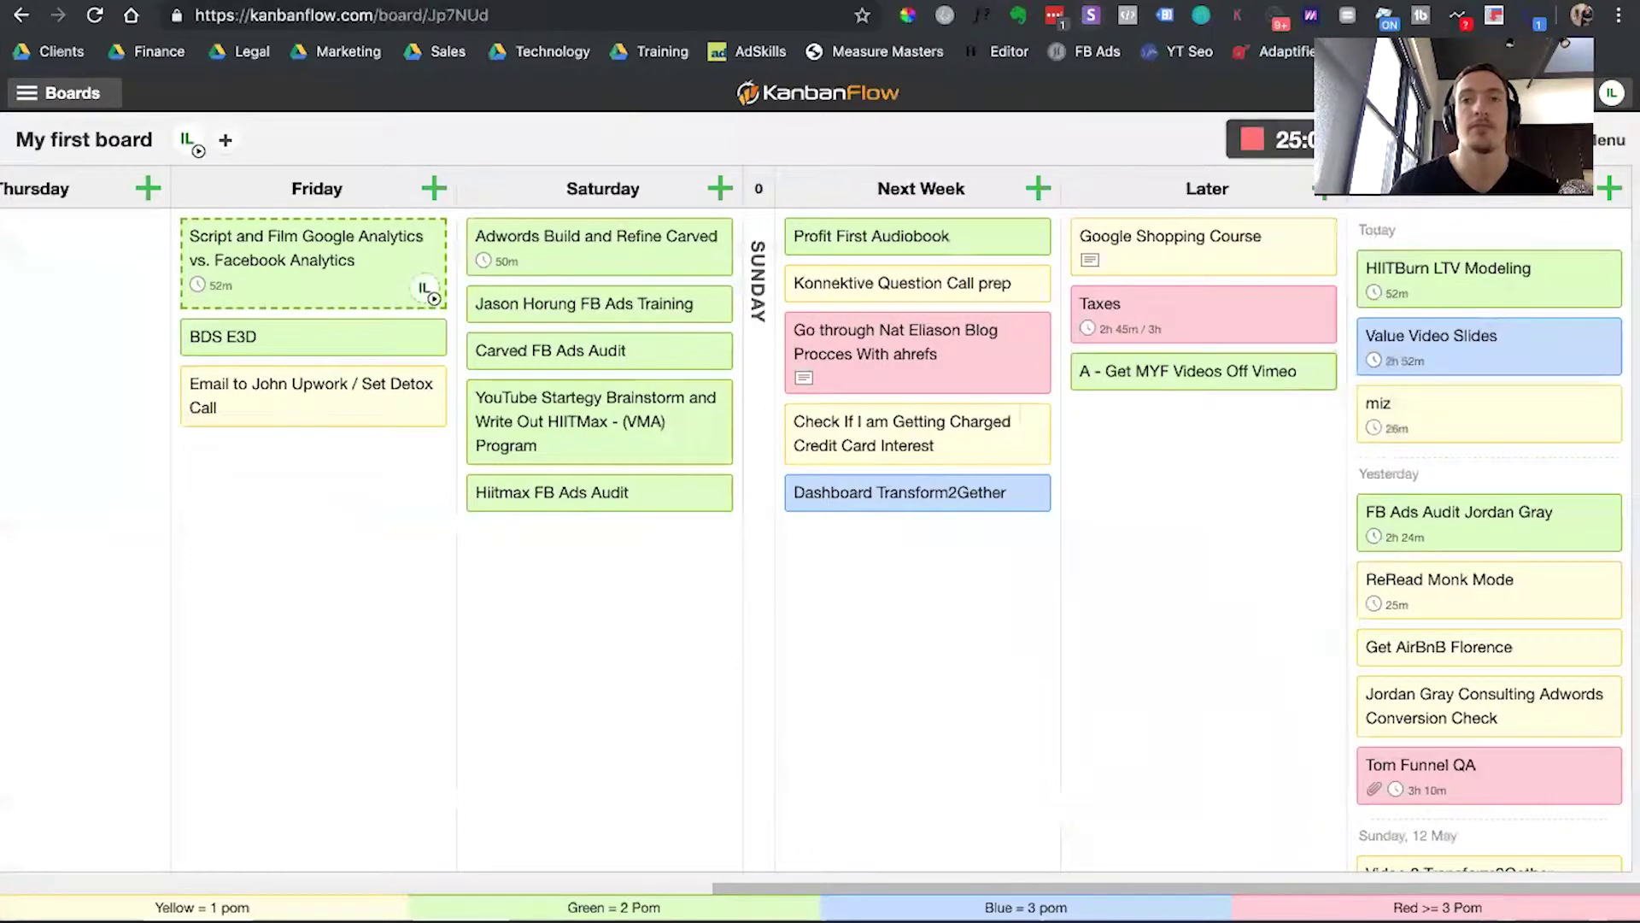
{"action": "key", "text": "ctrl+shift+Tab"}
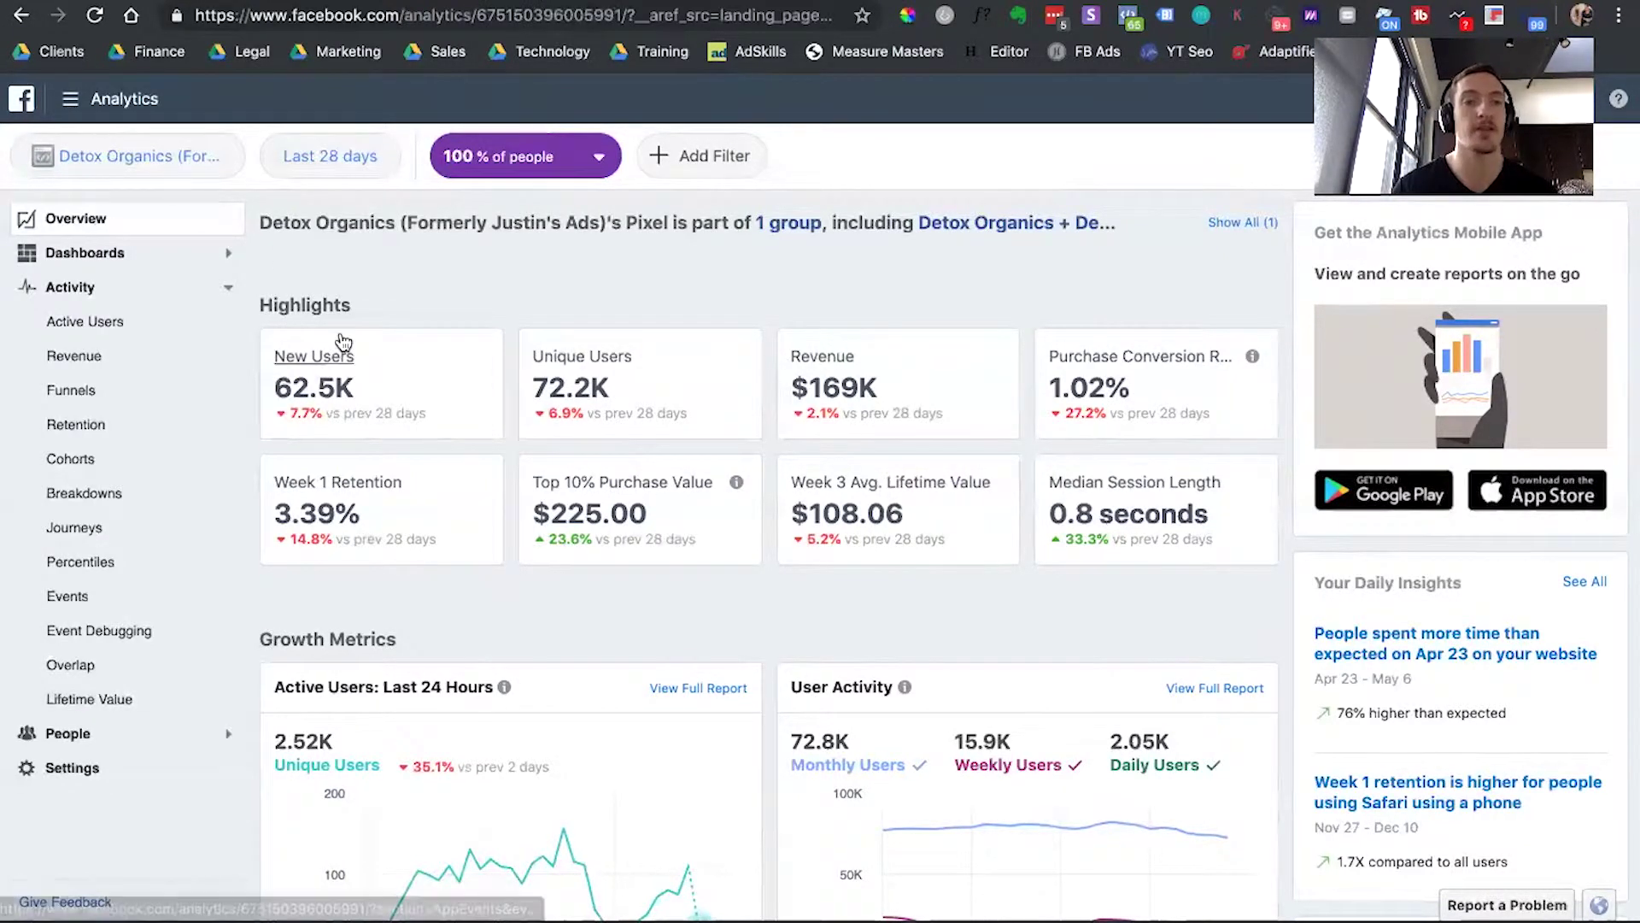
View the Cohorts page, open the Retention report, and examine its weekly retention table
{"action": "scroll", "coordinate": [391, 560], "scroll_direction": "down", "scroll_amount": 2}
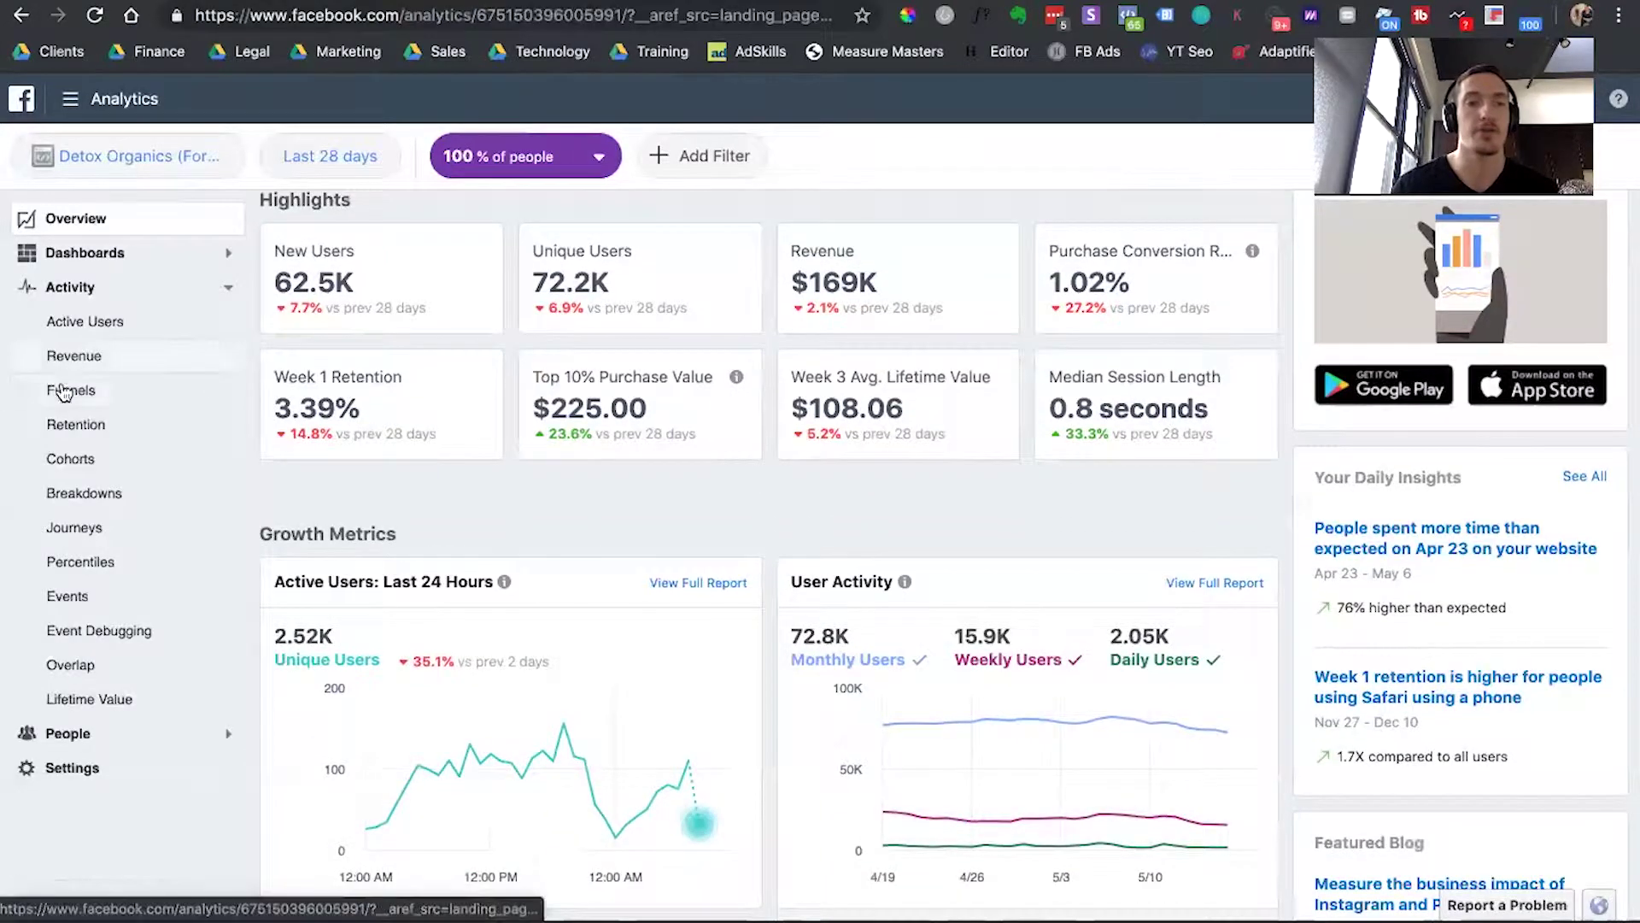
{"action": "left_click", "coordinate": [72, 461]}
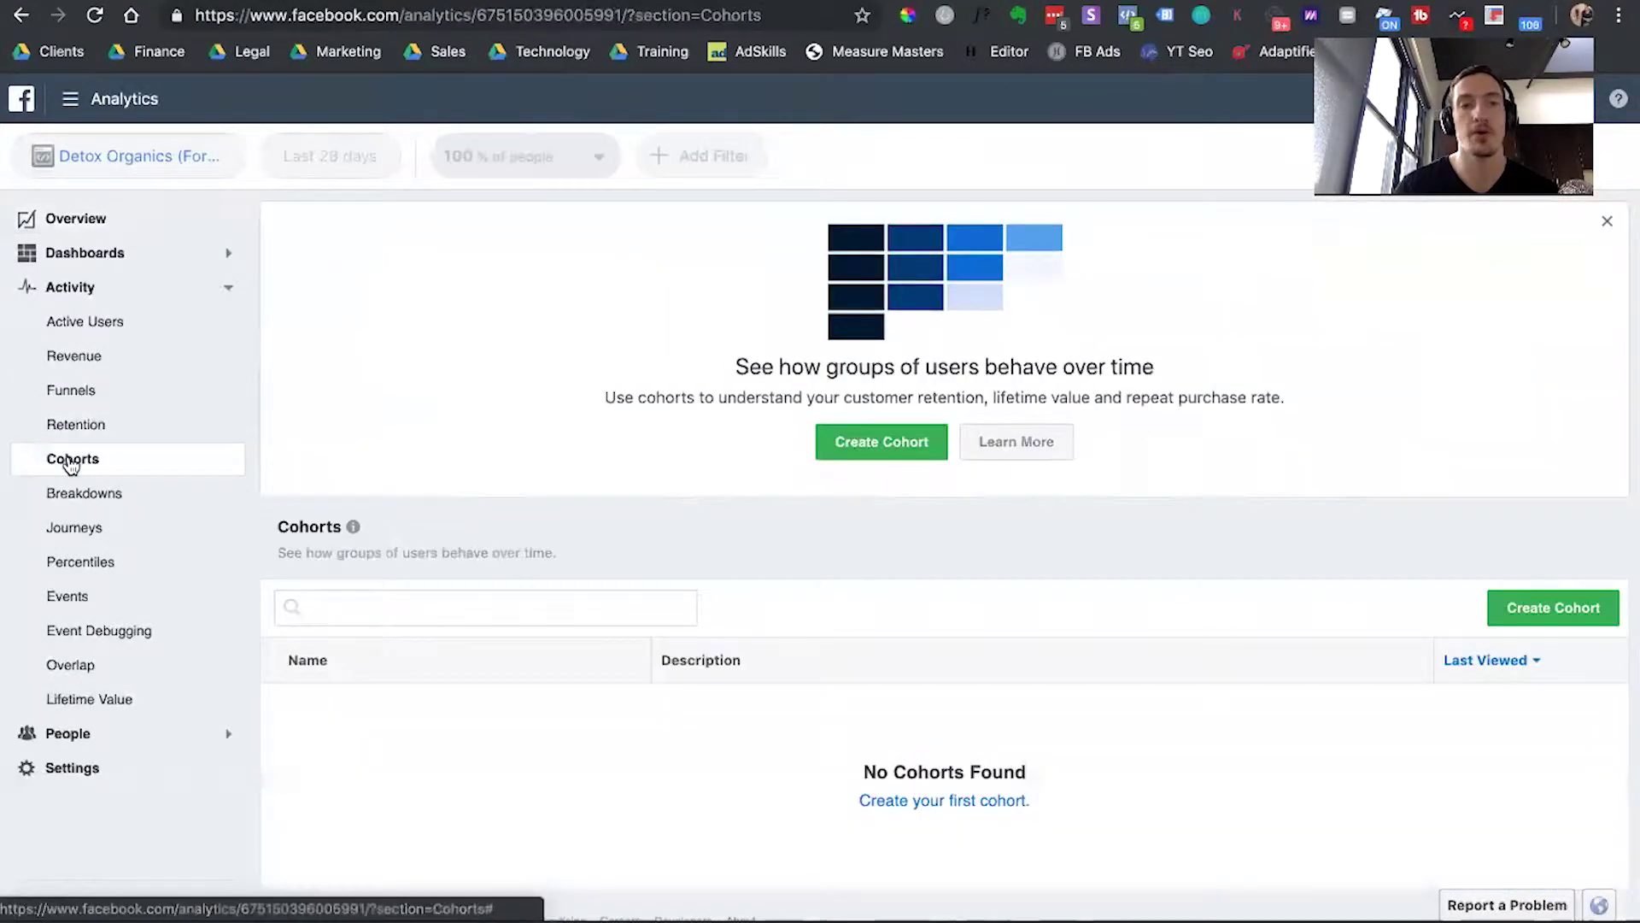
{"action": "left_click", "coordinate": [121, 433]}
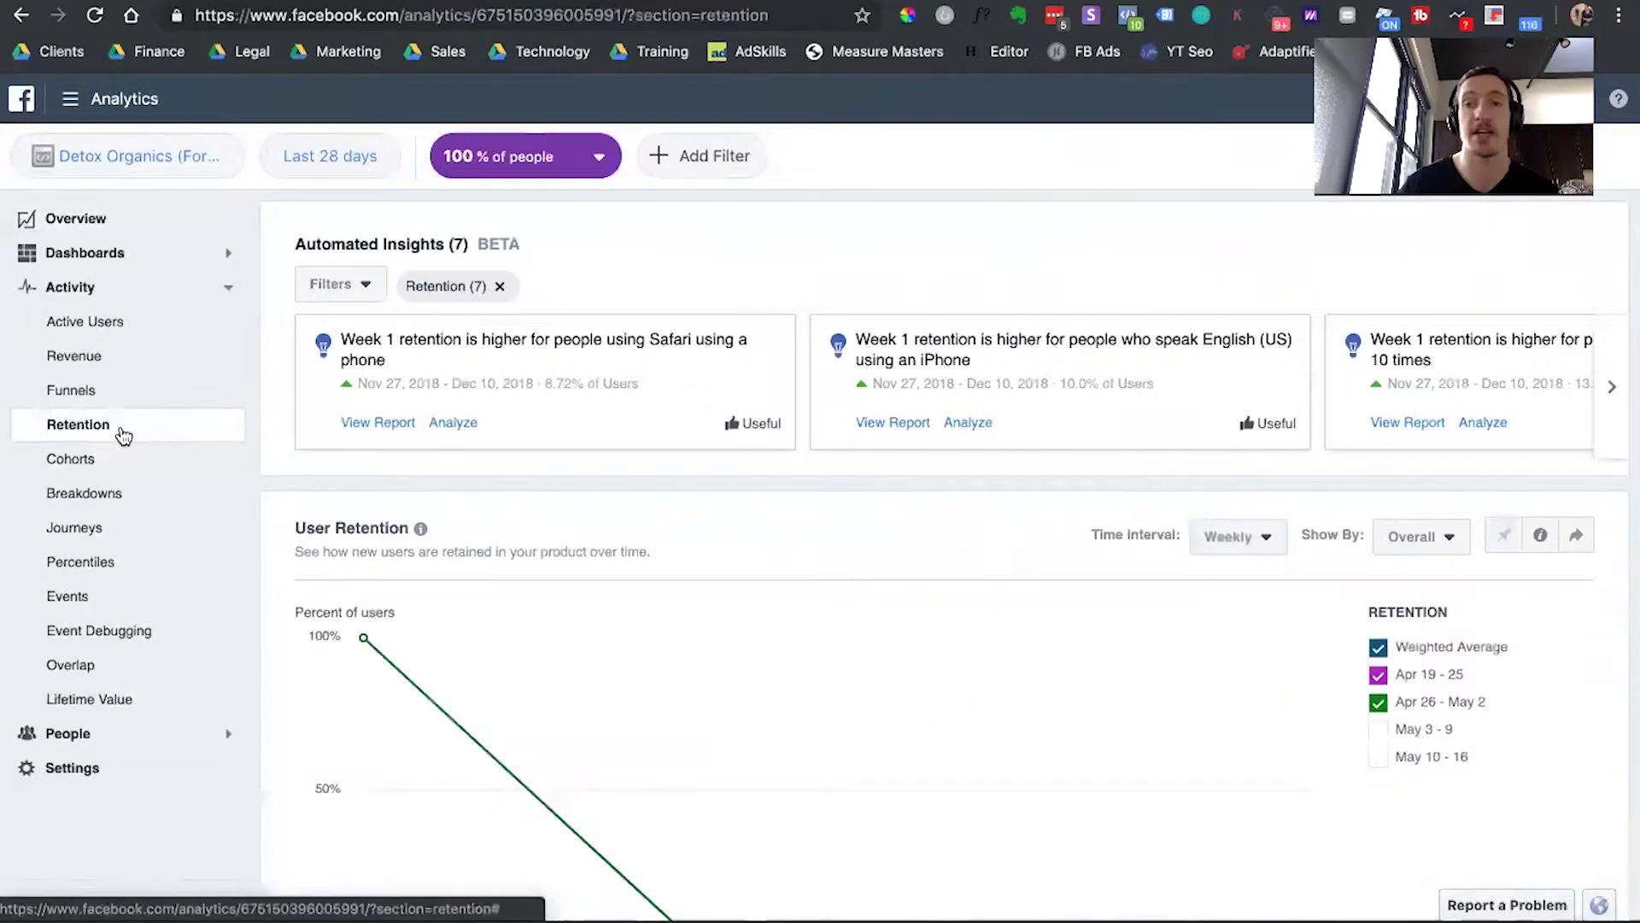
{"action": "scroll", "coordinate": [562, 640], "scroll_direction": "down", "scroll_amount": 5}
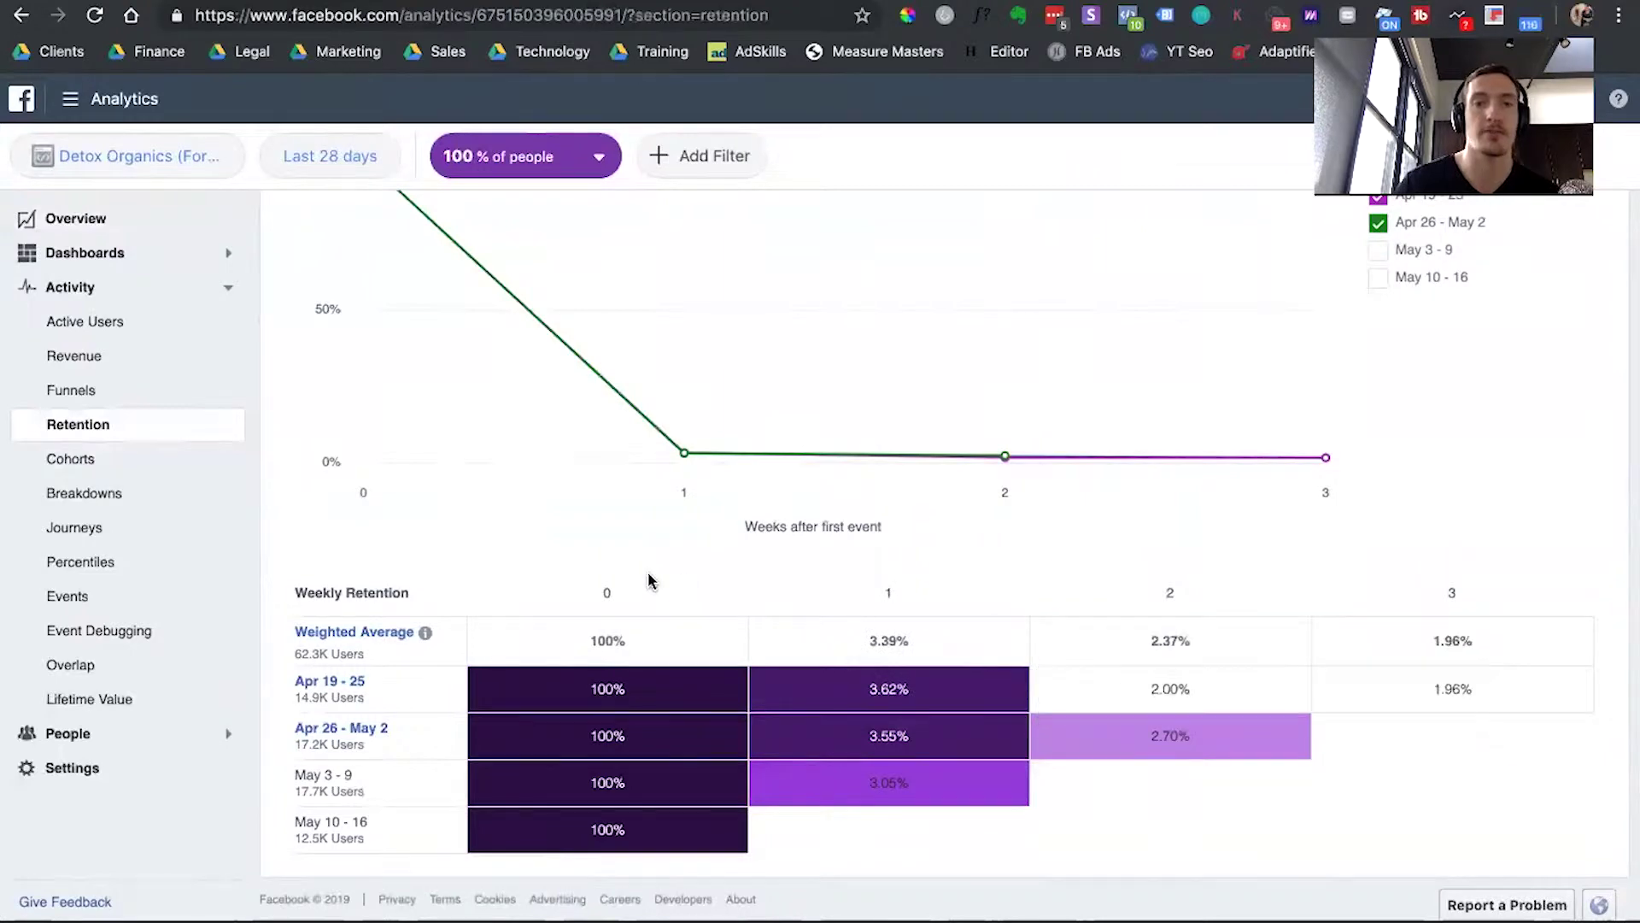
Return to the Overview page, expand the Dashboards group, and look through the highlights, growth metrics and traffic sources
{"action": "scroll", "coordinate": [1399, 612], "scroll_direction": "up", "scroll_amount": 5}
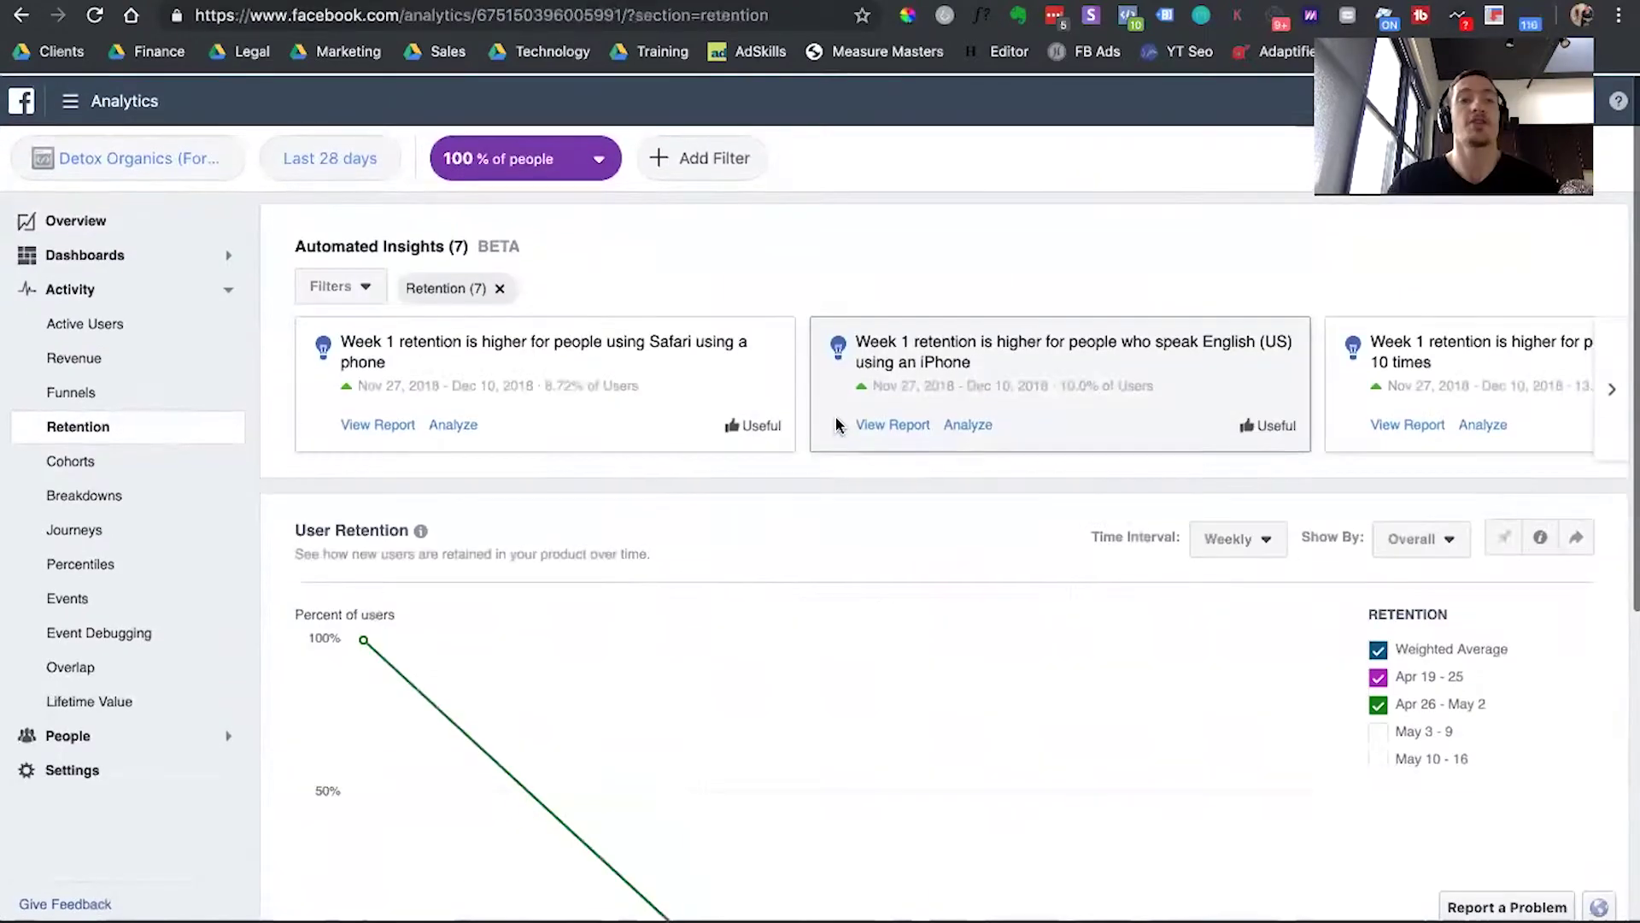
{"action": "left_click", "coordinate": [121, 229]}
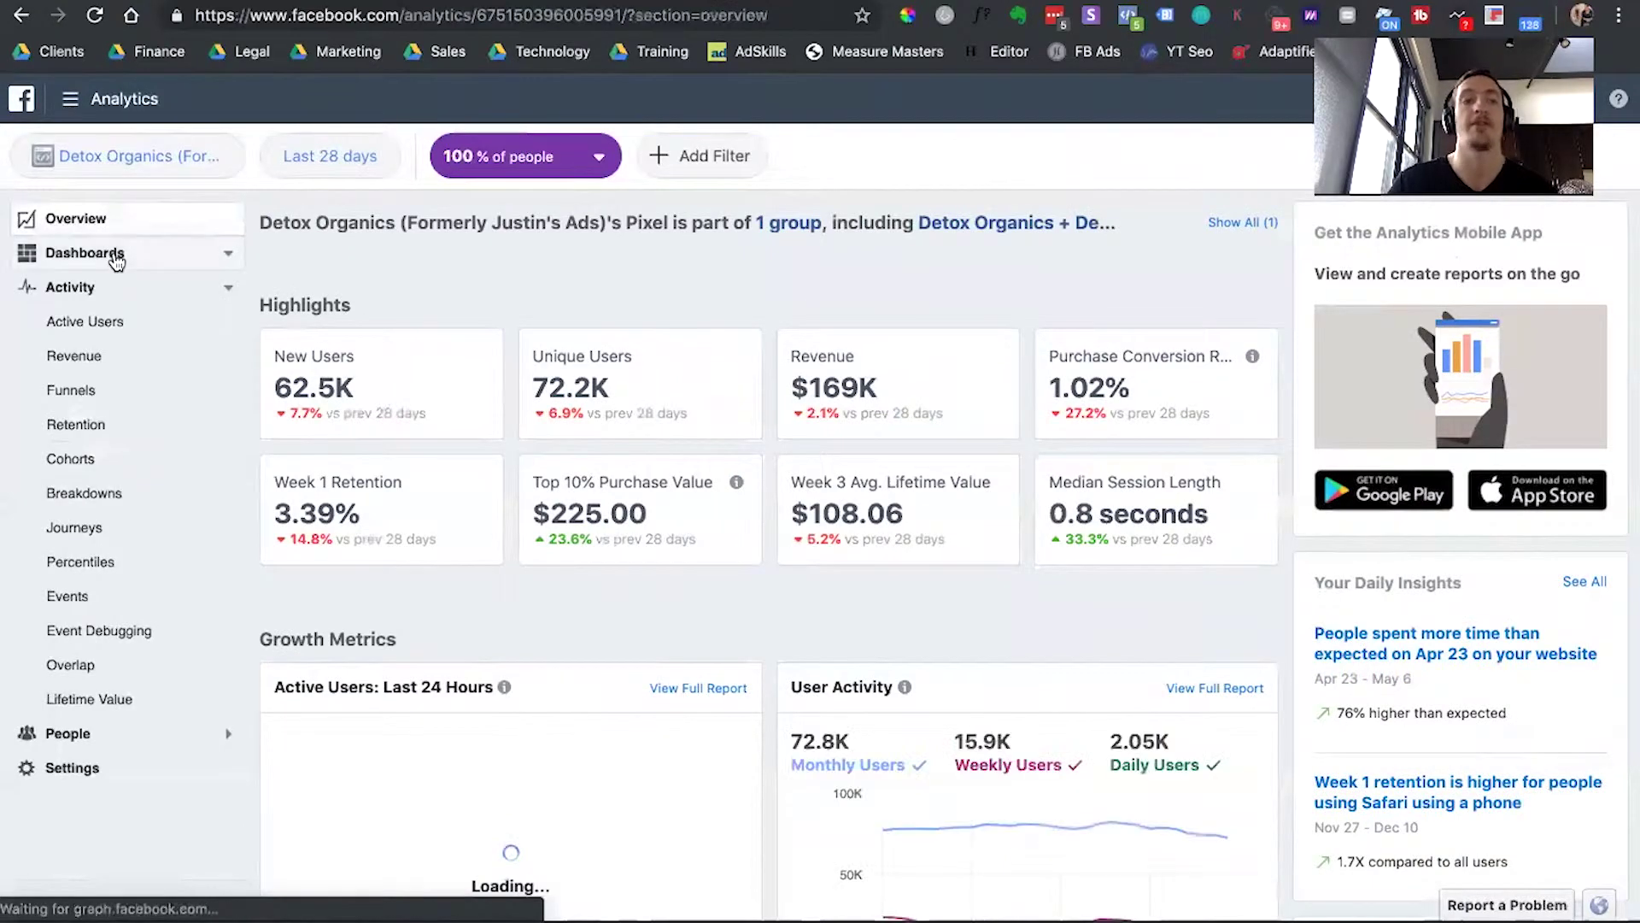
{"action": "left_click", "coordinate": [117, 257]}
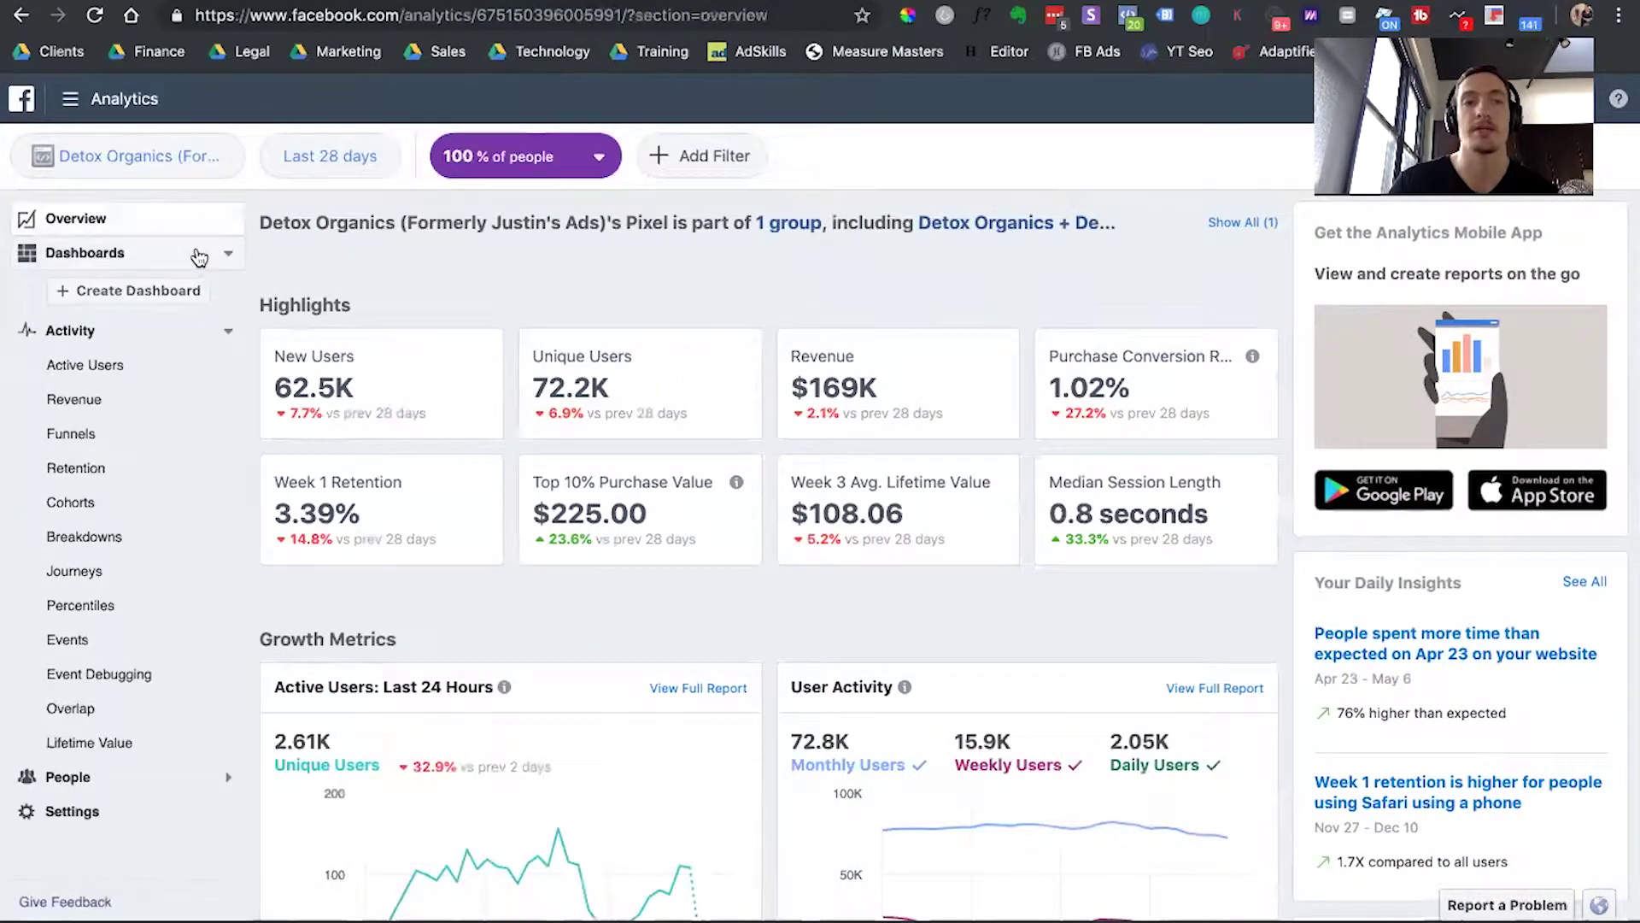
{"action": "scroll", "coordinate": [281, 442], "scroll_direction": "down", "scroll_amount": 3}
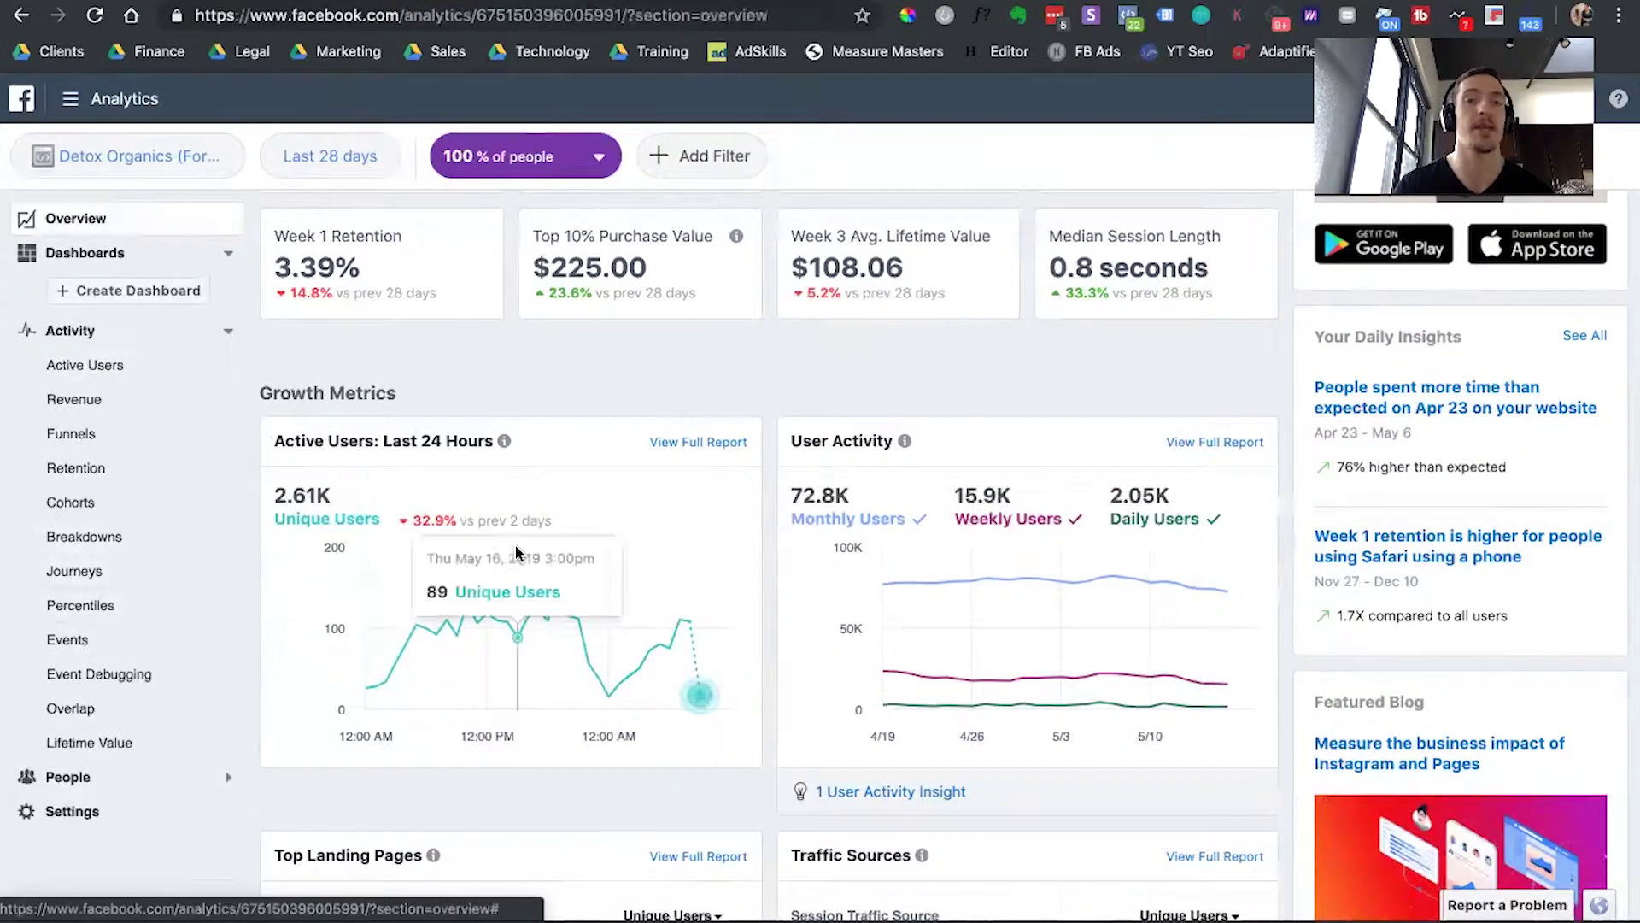
{"action": "scroll", "coordinate": [529, 560], "scroll_direction": "up", "scroll_amount": 3}
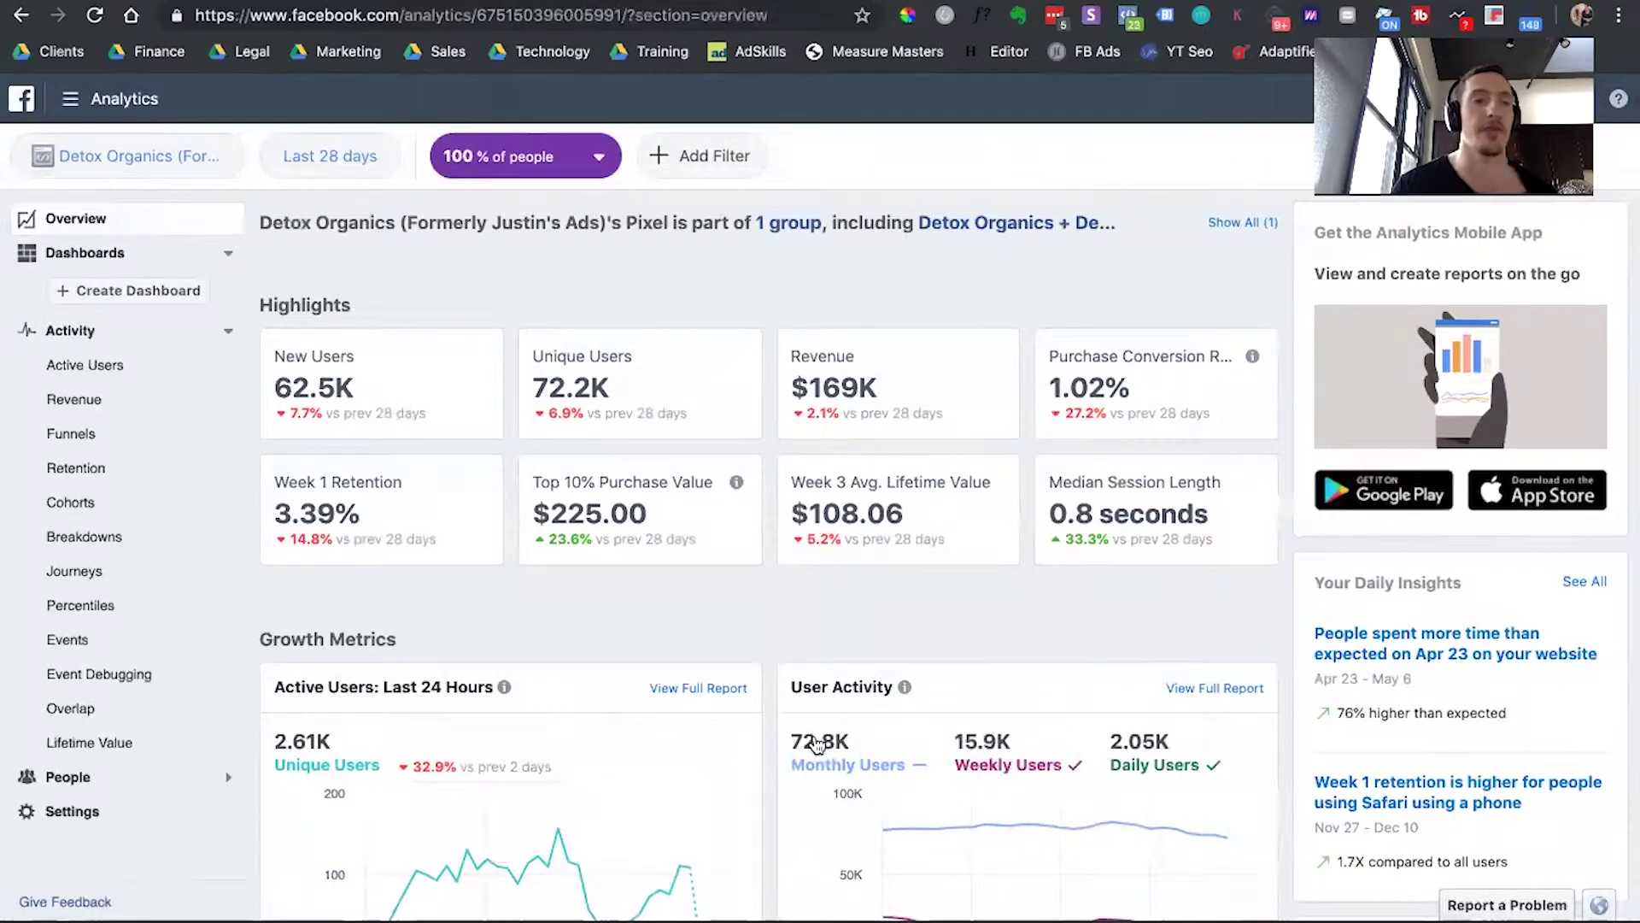
{"action": "scroll", "coordinate": [726, 685], "scroll_direction": "down", "scroll_amount": 10}
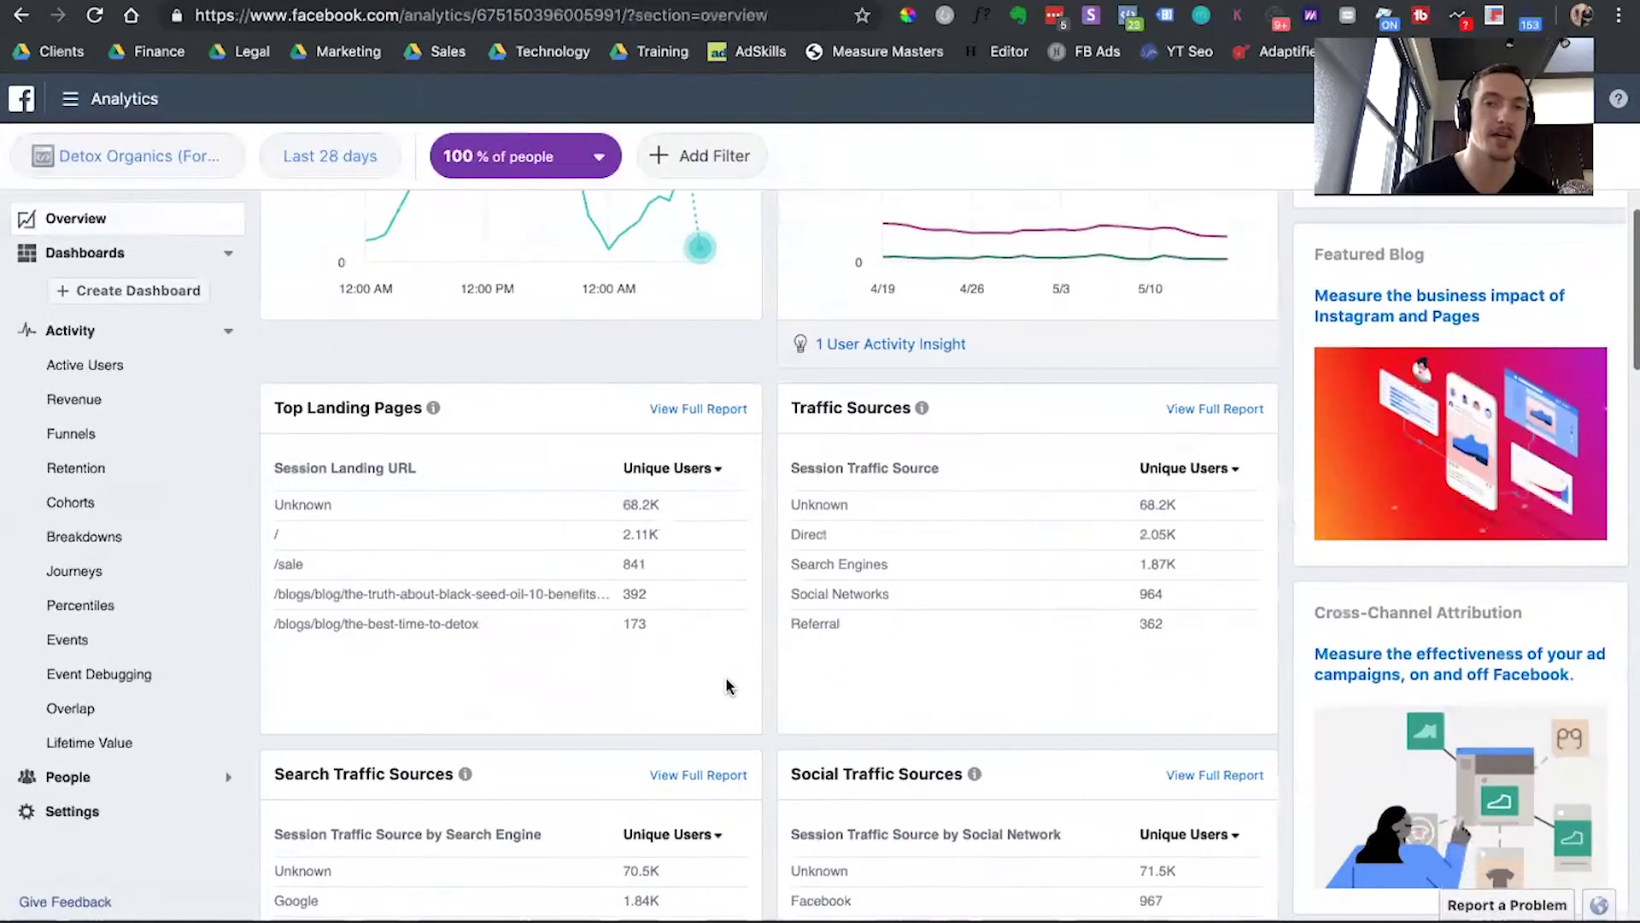
{"action": "scroll", "coordinate": [727, 685], "scroll_direction": "up", "scroll_amount": 10}
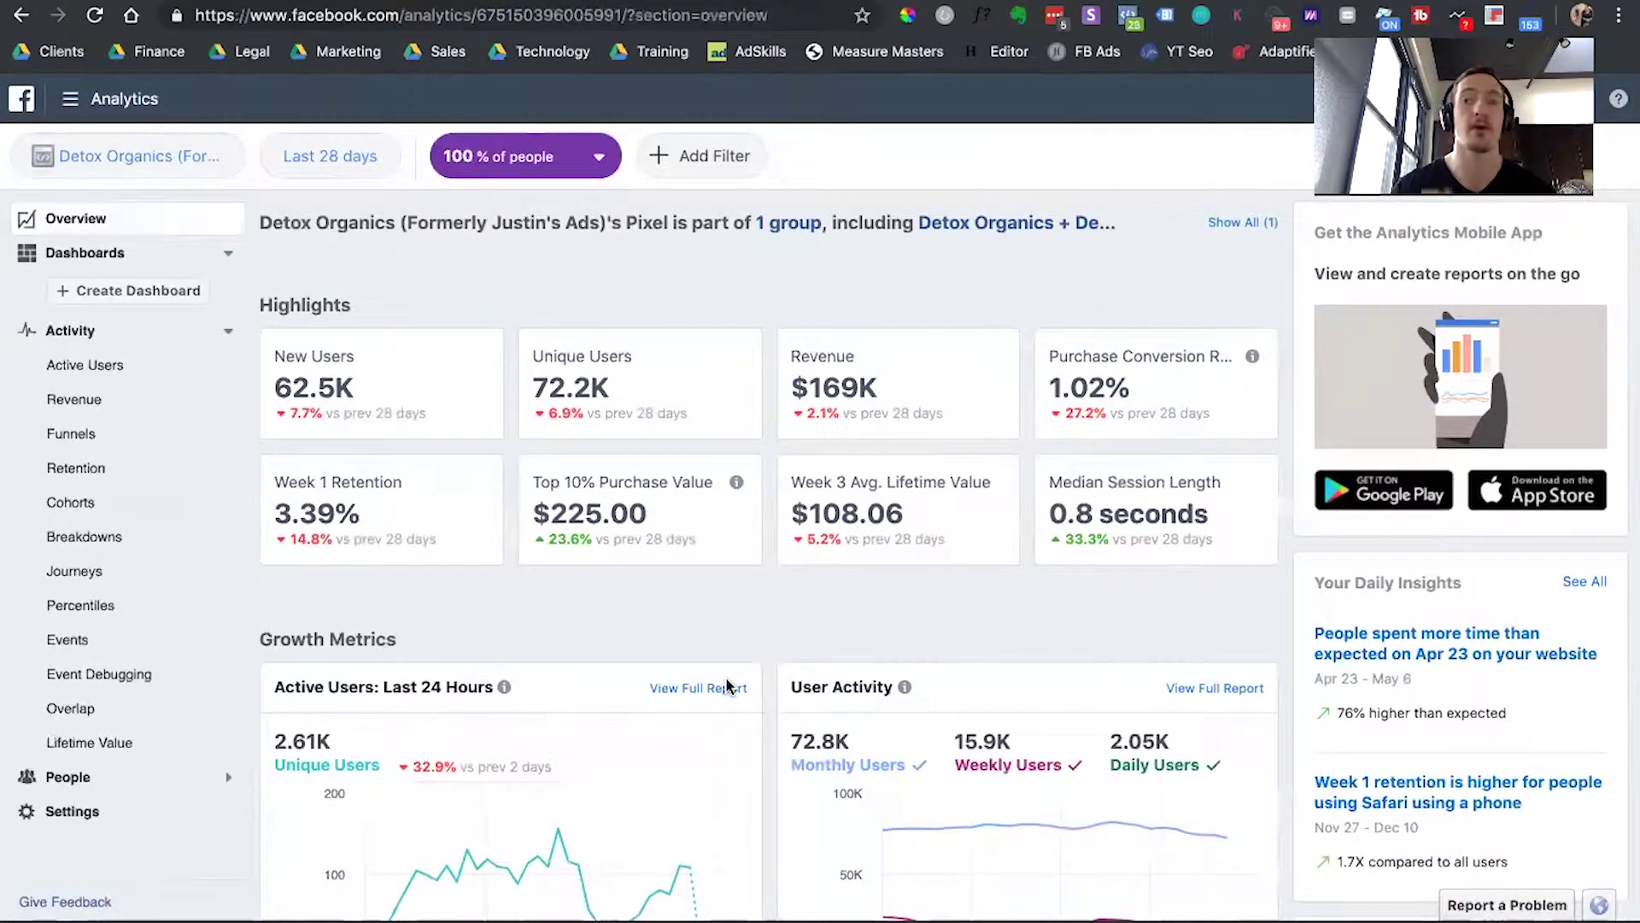
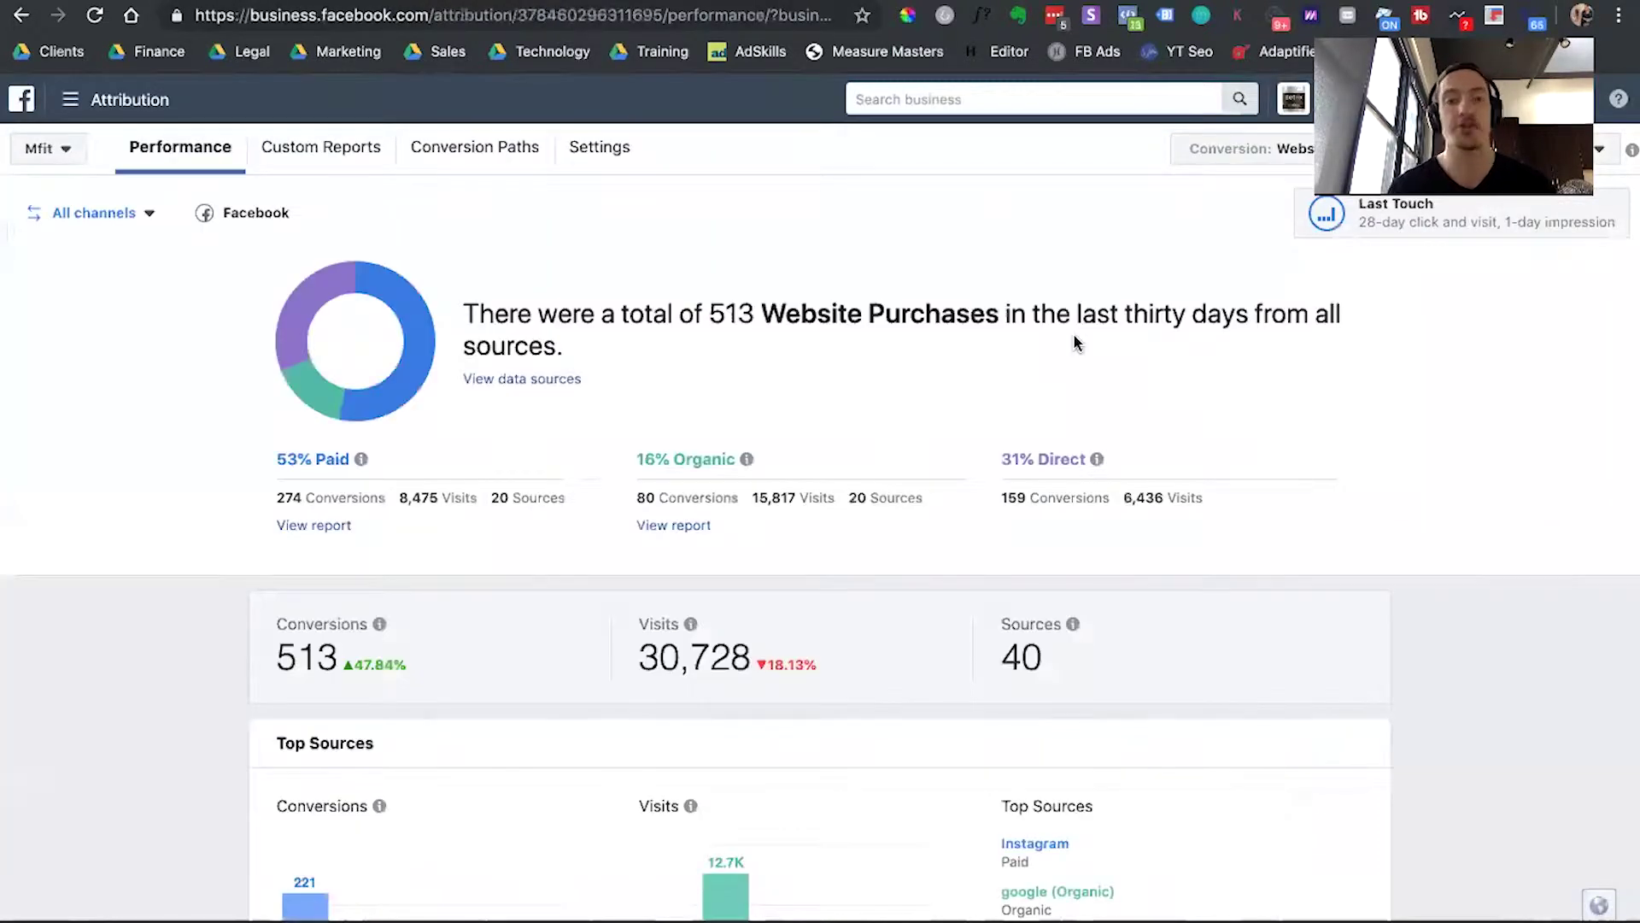
Examine the Mfit Attribution Performance report, including the top sources charts and the table of visits, conversions and conversion value
{"action": "scroll", "coordinate": [1072, 340], "scroll_direction": "down", "scroll_amount": 2}
{"action": "scroll", "coordinate": [1074, 340], "scroll_direction": "up", "scroll_amount": 2}
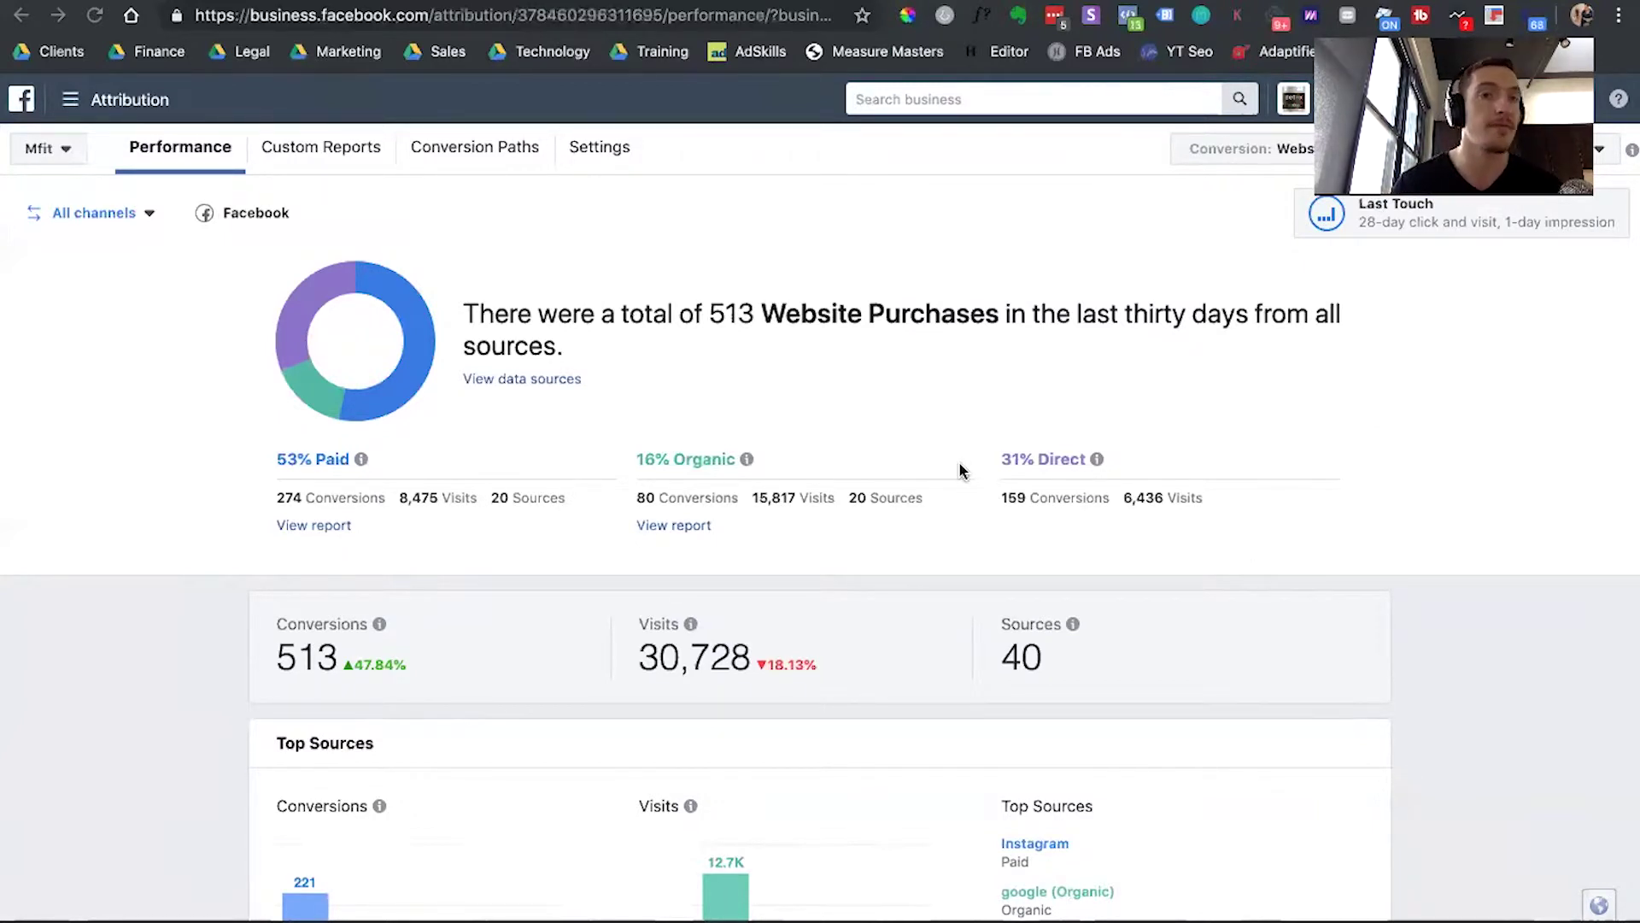
{"action": "scroll", "coordinate": [924, 504], "scroll_direction": "down", "scroll_amount": 3}
{"action": "scroll", "coordinate": [927, 506], "scroll_direction": "down", "scroll_amount": 5}
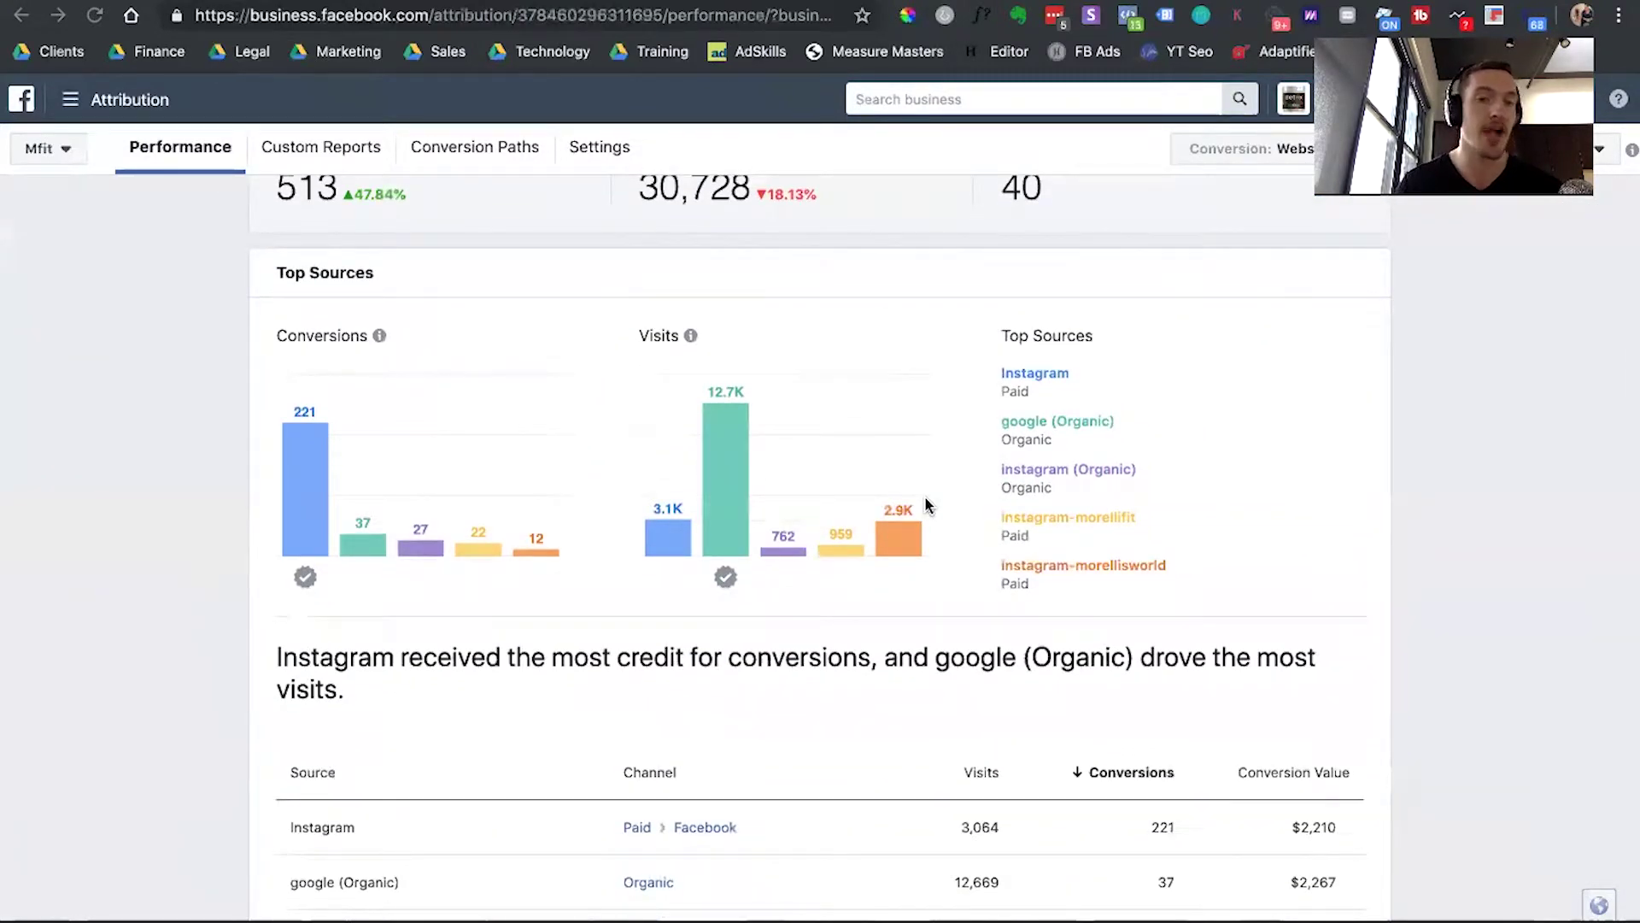
{"action": "scroll", "coordinate": [926, 504], "scroll_direction": "down", "scroll_amount": 2}
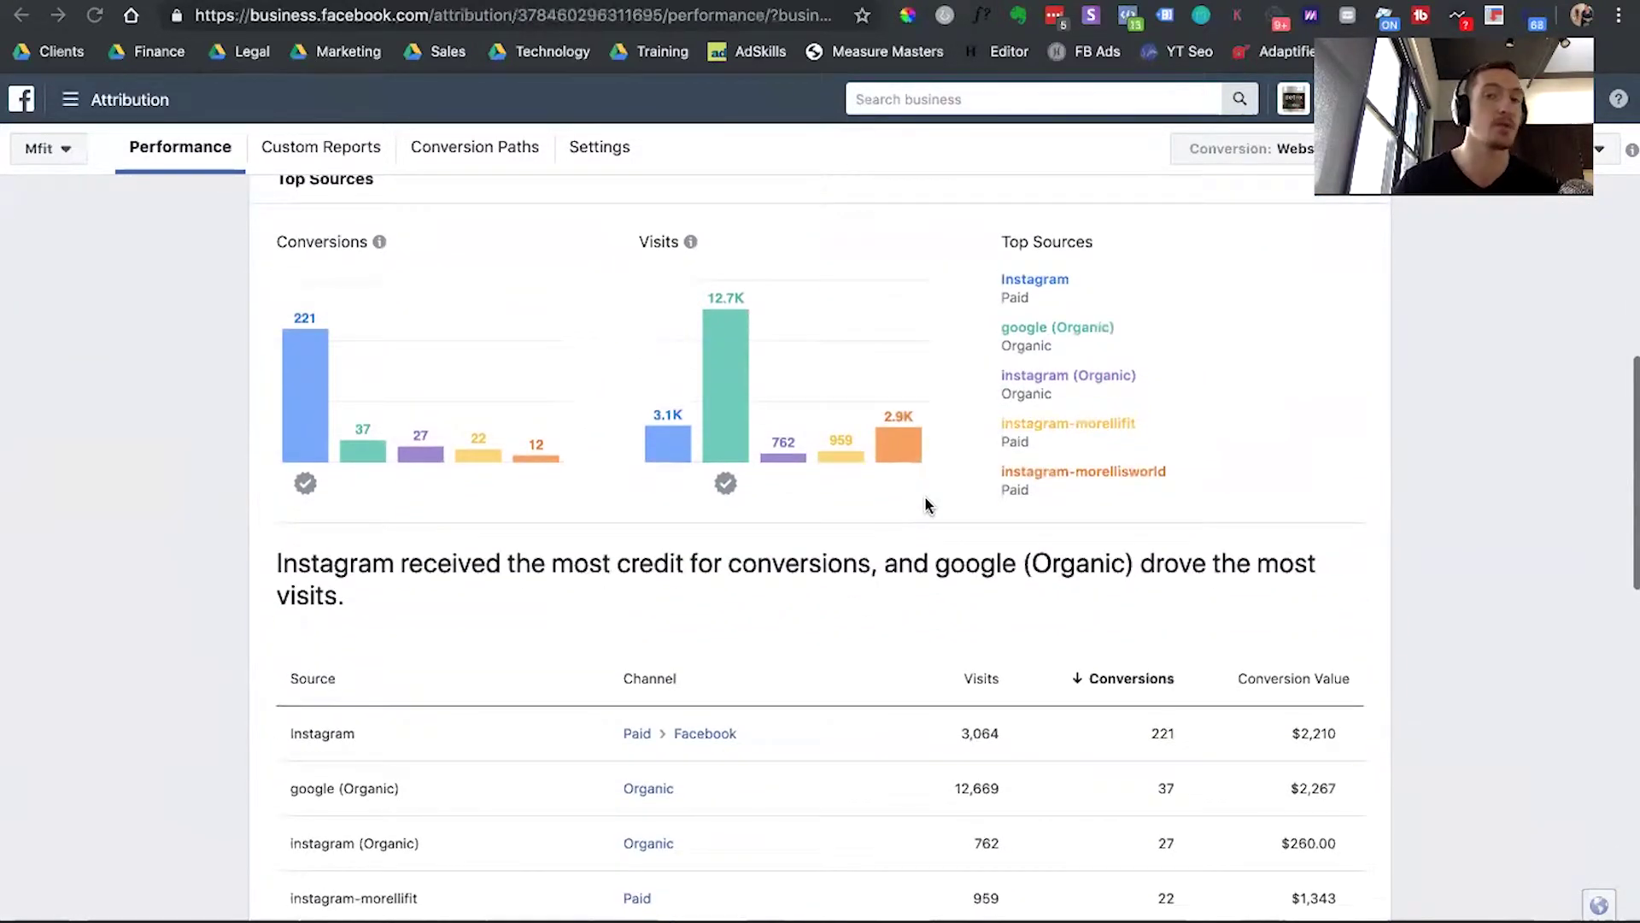
{"action": "scroll", "coordinate": [926, 504], "scroll_direction": "down", "scroll_amount": 4}
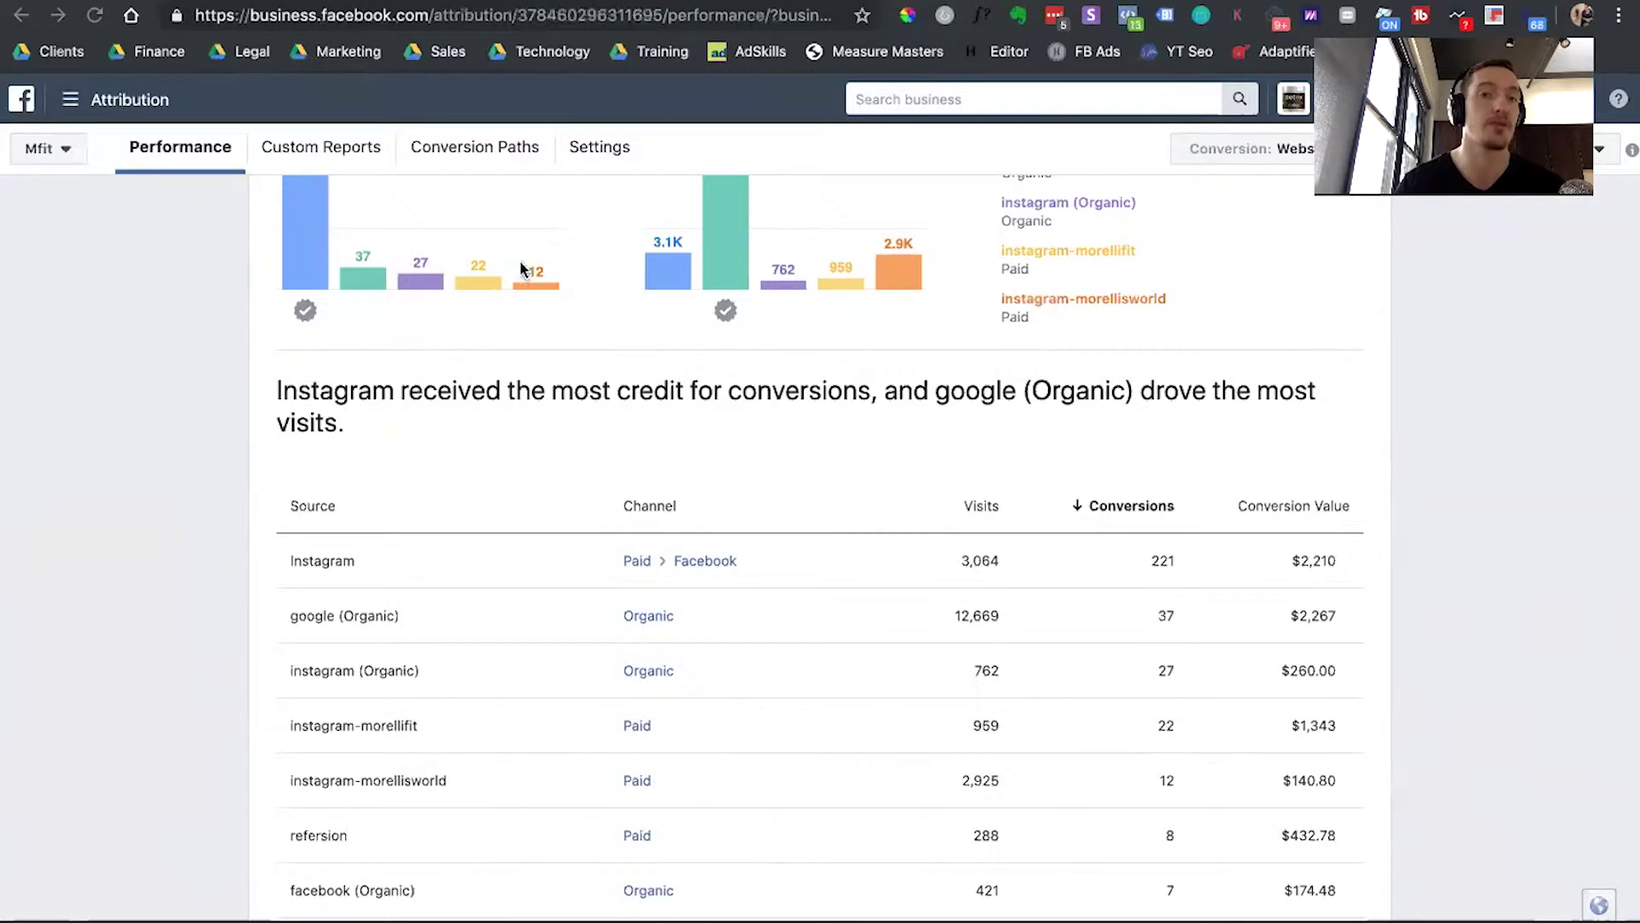
Open the Conversion Paths report, examine its top paths table, and view the available attribution window options
{"action": "left_click", "coordinate": [452, 149]}
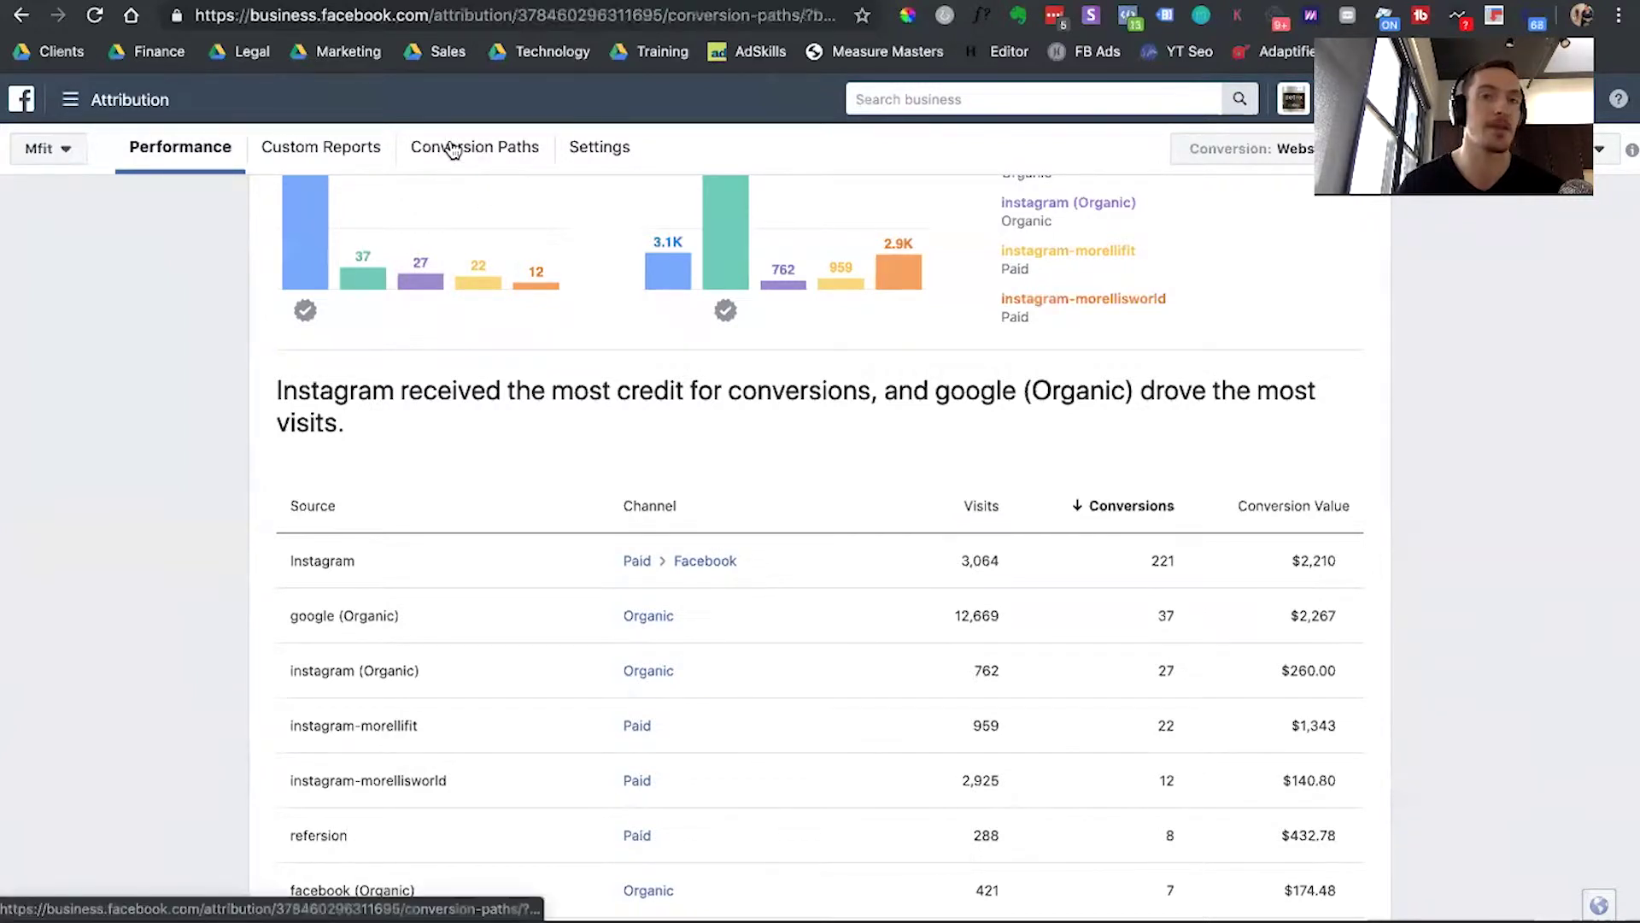
{"action": "scroll", "coordinate": [560, 597], "scroll_direction": "down", "scroll_amount": 4}
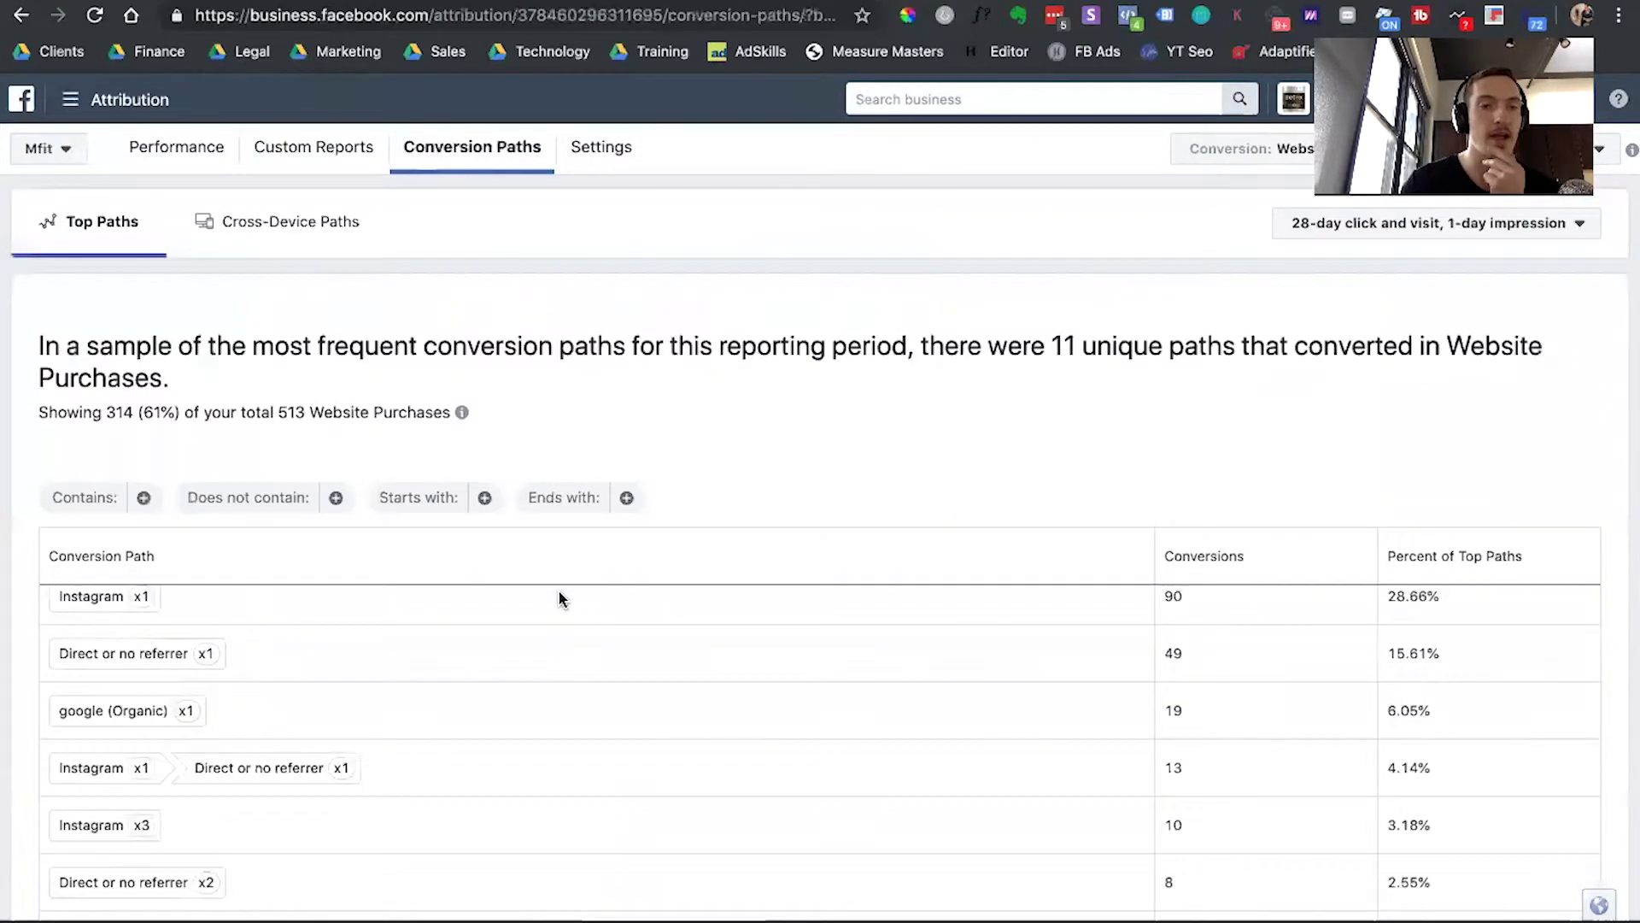
{"action": "scroll", "coordinate": [560, 597], "scroll_direction": "up", "scroll_amount": 4}
{"action": "scroll", "coordinate": [560, 598], "scroll_direction": "up", "scroll_amount": 1}
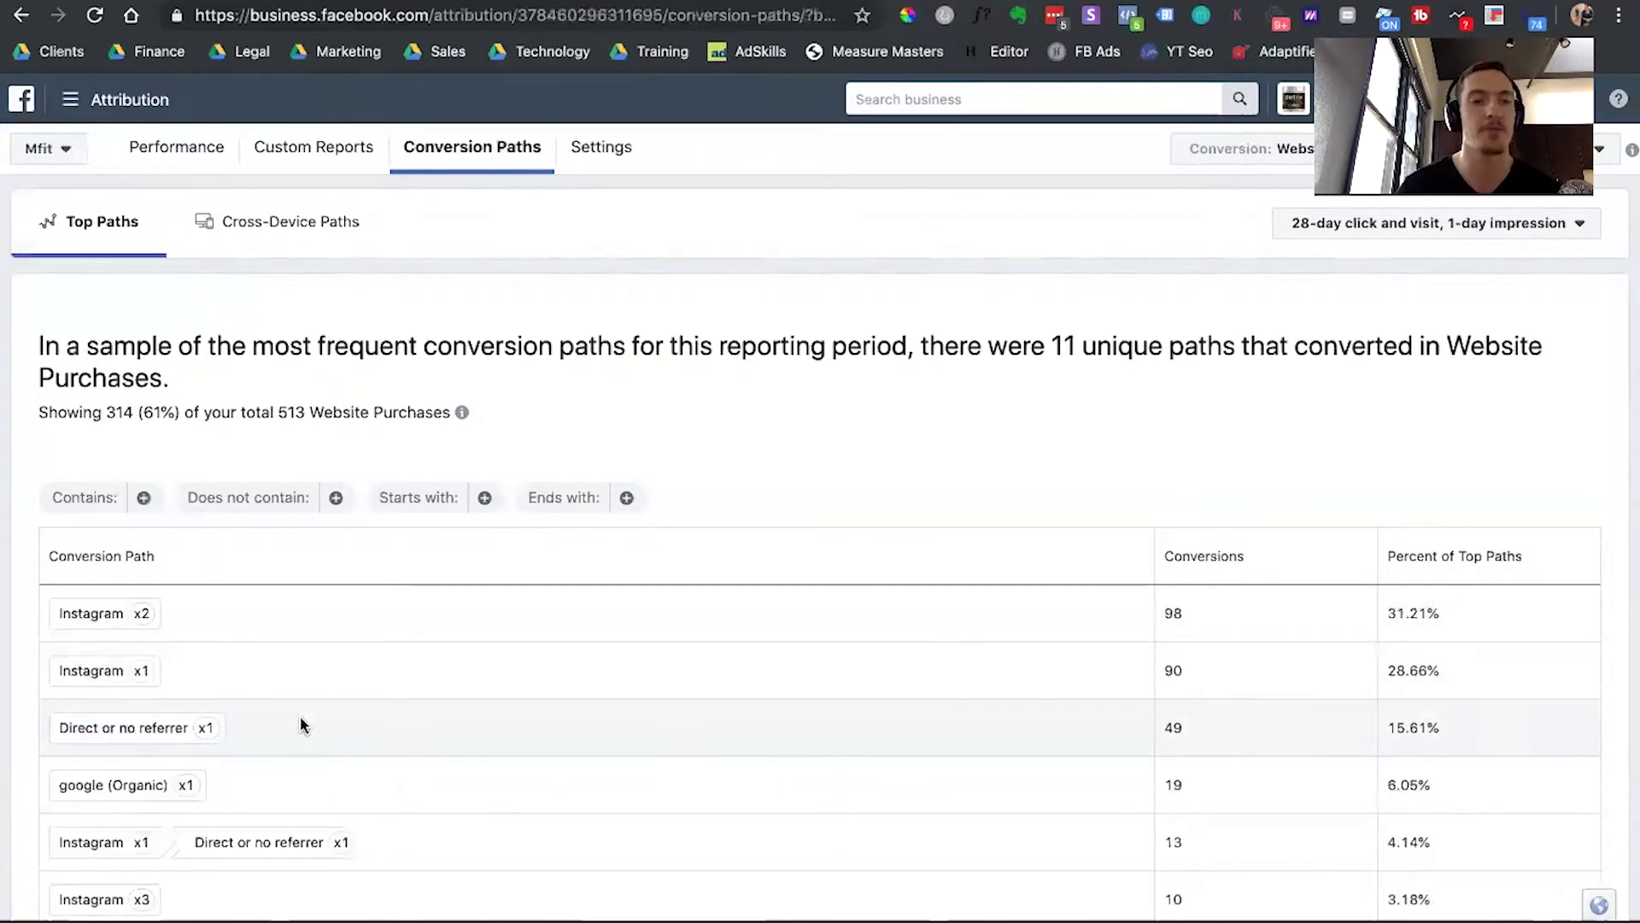
{"action": "scroll", "coordinate": [300, 725], "scroll_direction": "down", "scroll_amount": 3}
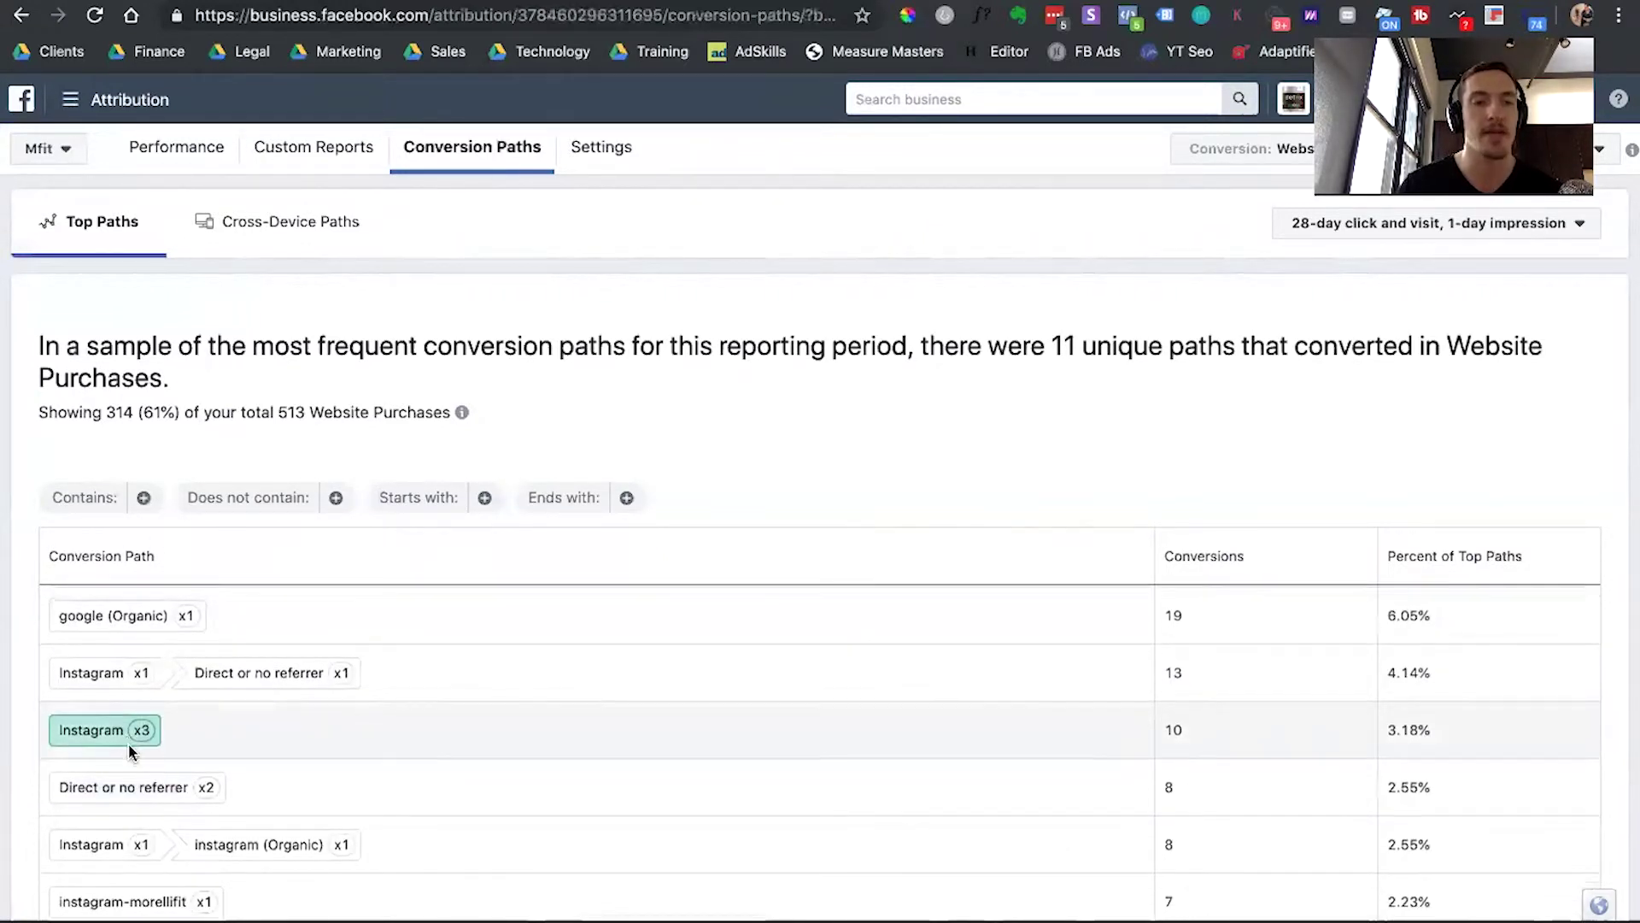
{"action": "scroll", "coordinate": [468, 683], "scroll_direction": "up", "scroll_amount": 3}
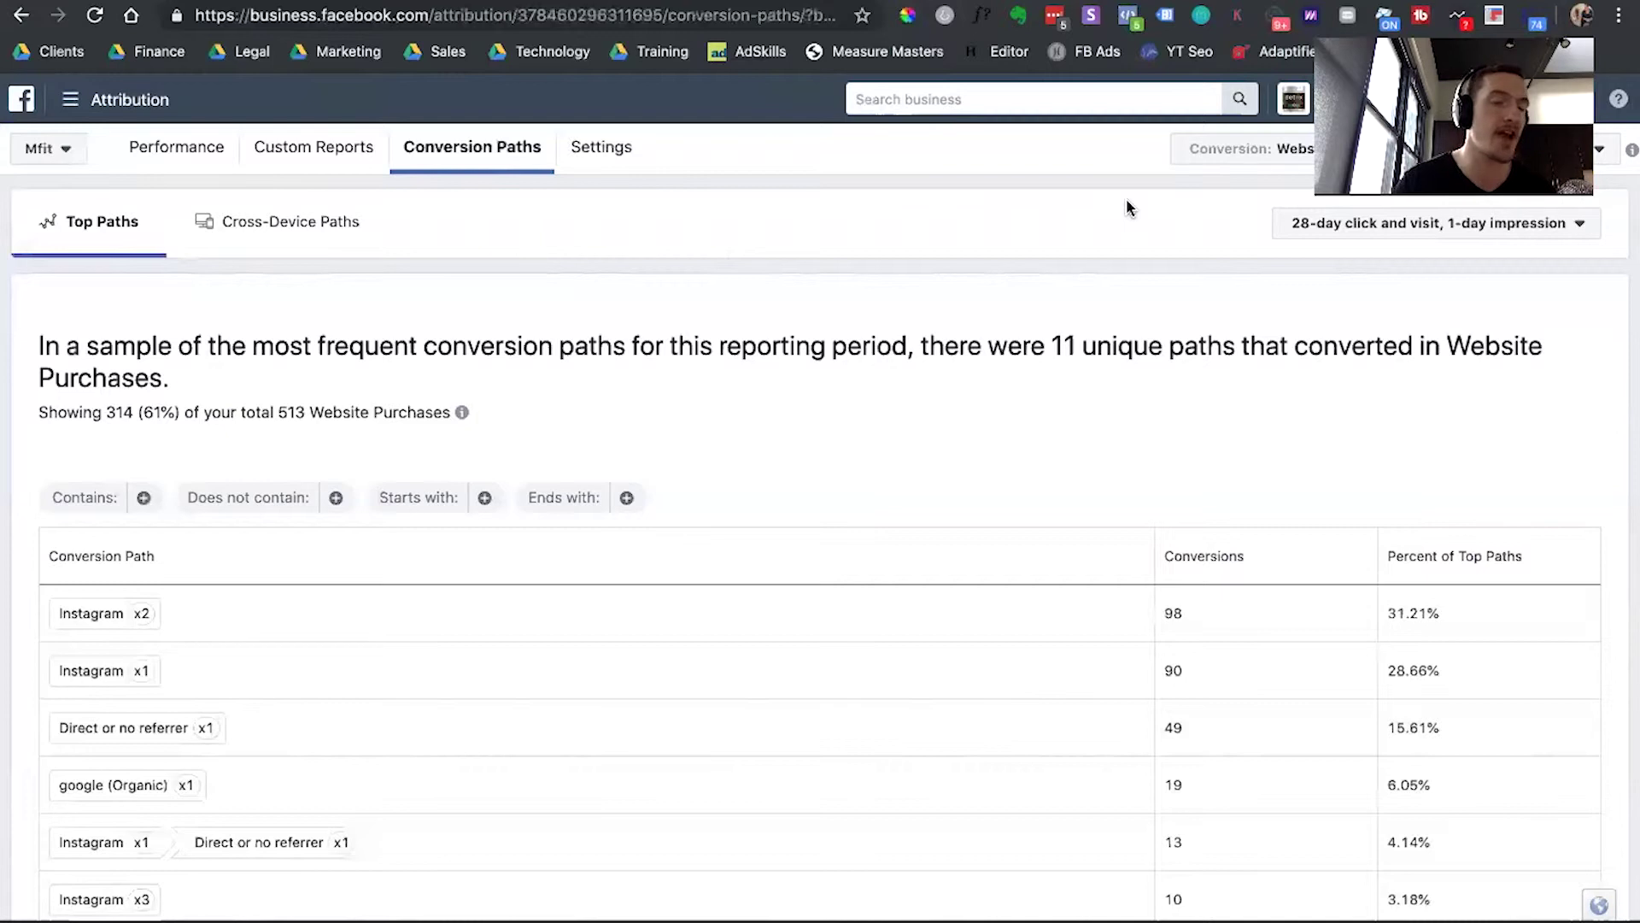
{"action": "left_click", "coordinate": [1477, 223]}
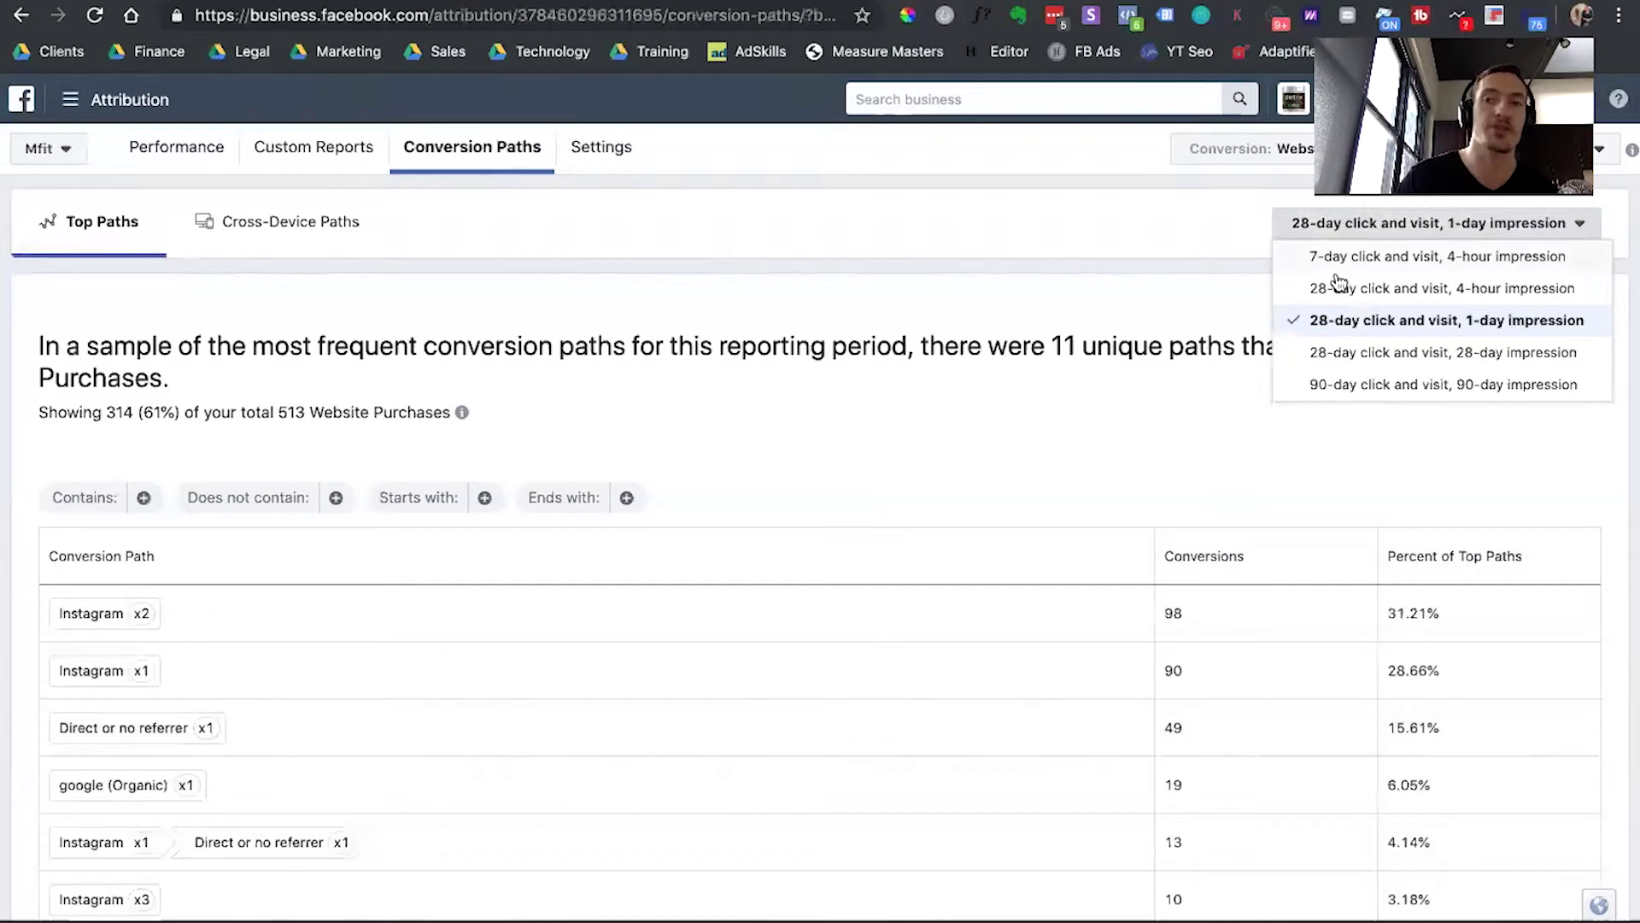
{"action": "left_click", "coordinate": [1079, 218]}
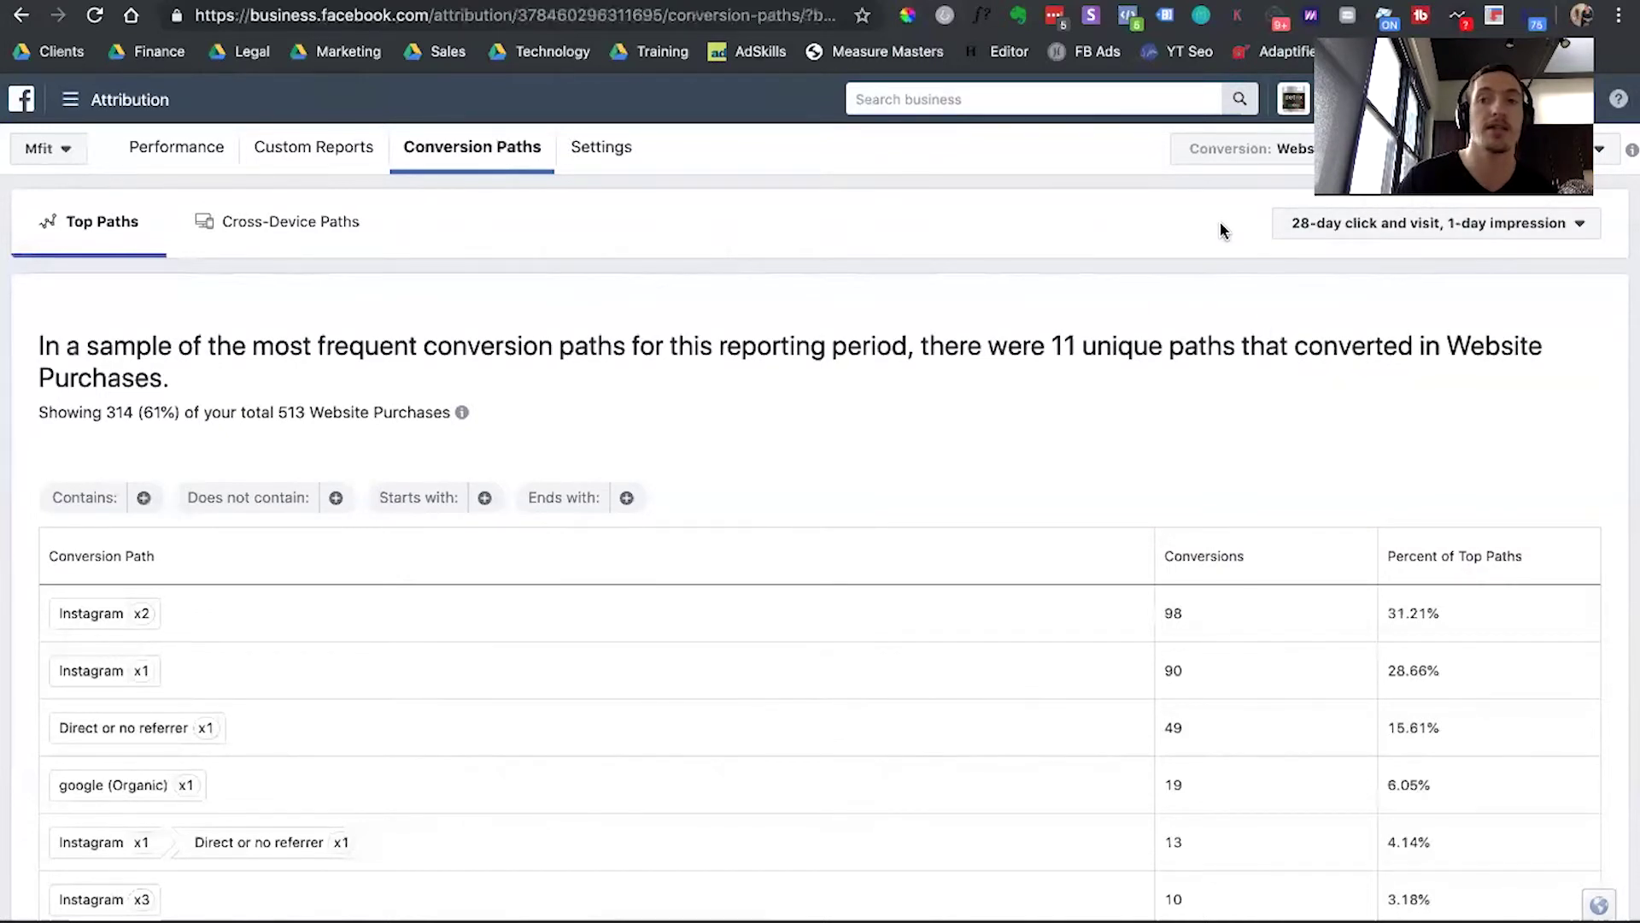